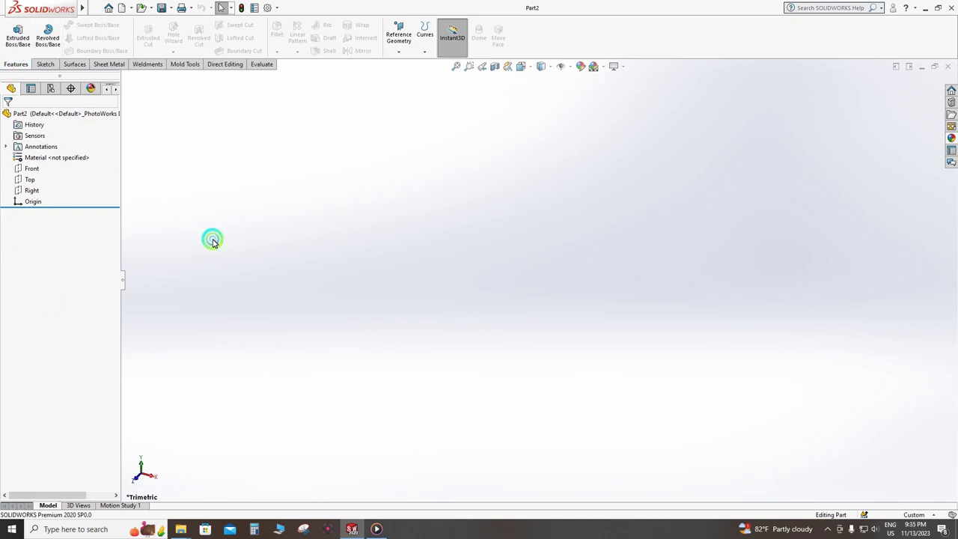
- Pick the Front plane in the design tree after a glance at the File menu
click(51, 179)
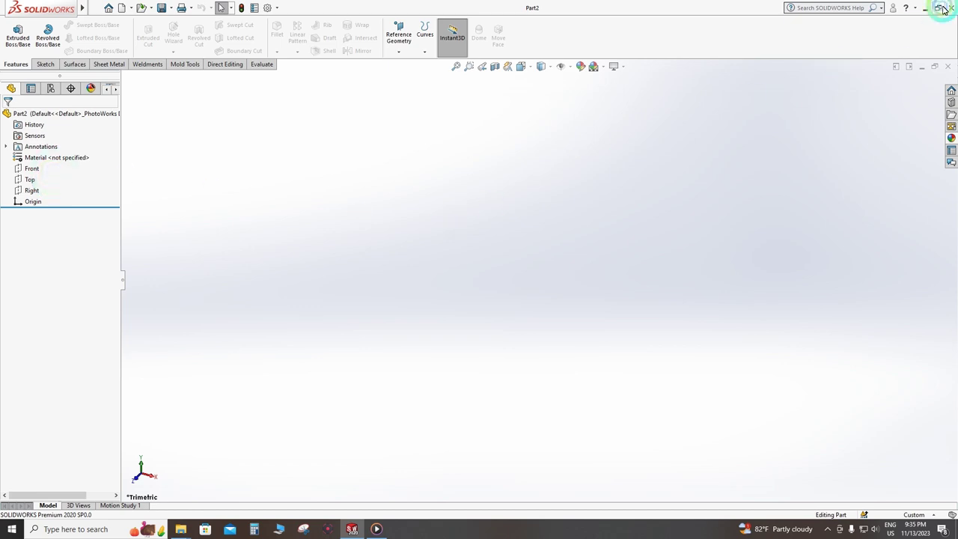
mouse_move(82, 7)
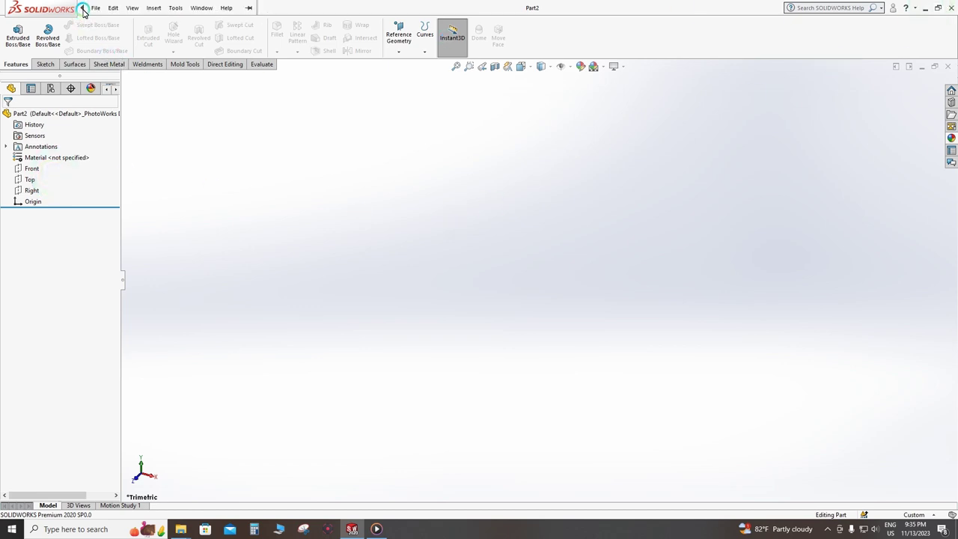
click(91, 9)
click(264, 214)
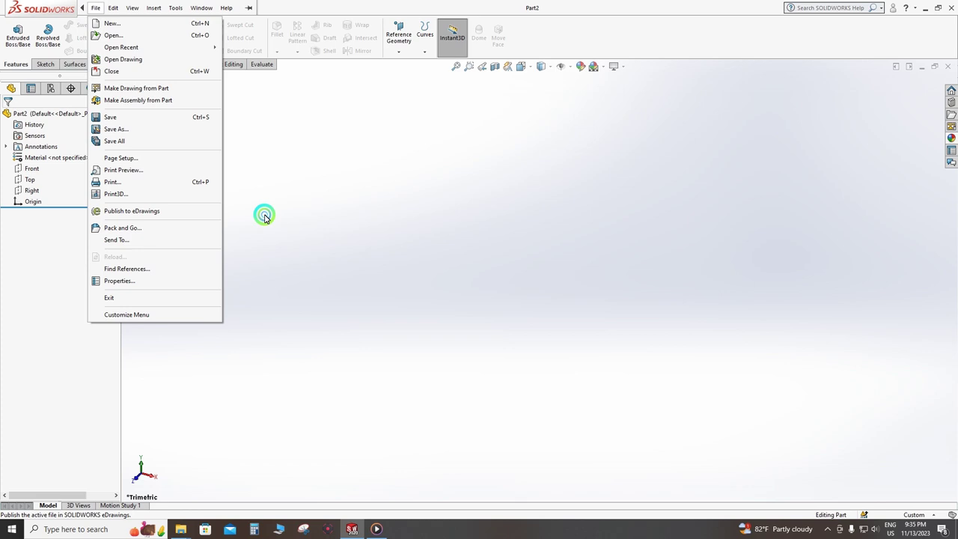
- Start a Front-plane sketch and insert the photo 648950482_max as a sketch picture
click(34, 170)
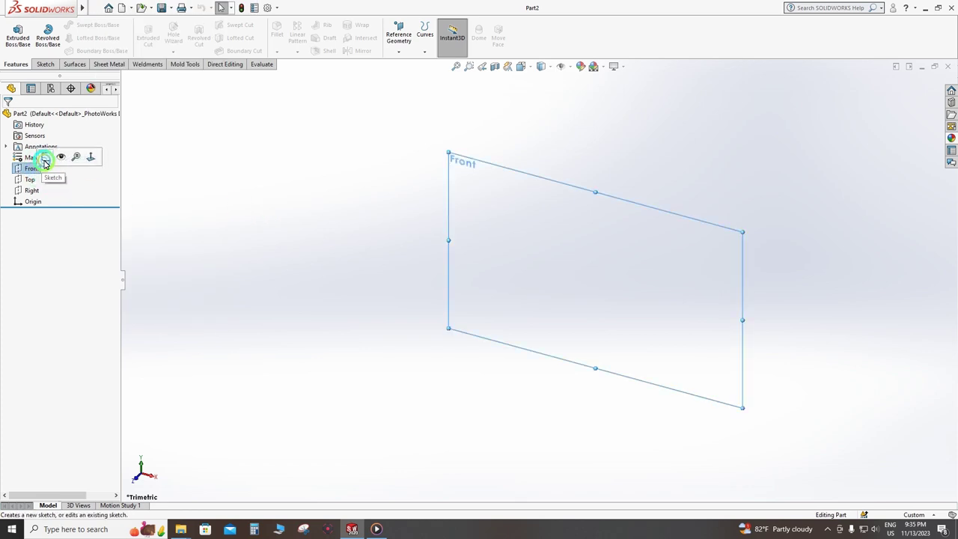
click(44, 157)
click(207, 125)
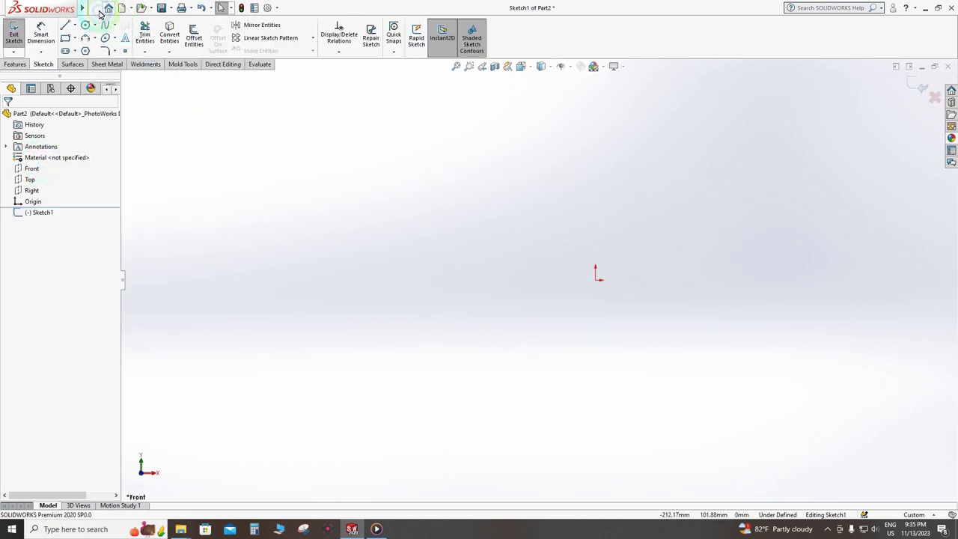
click(154, 7)
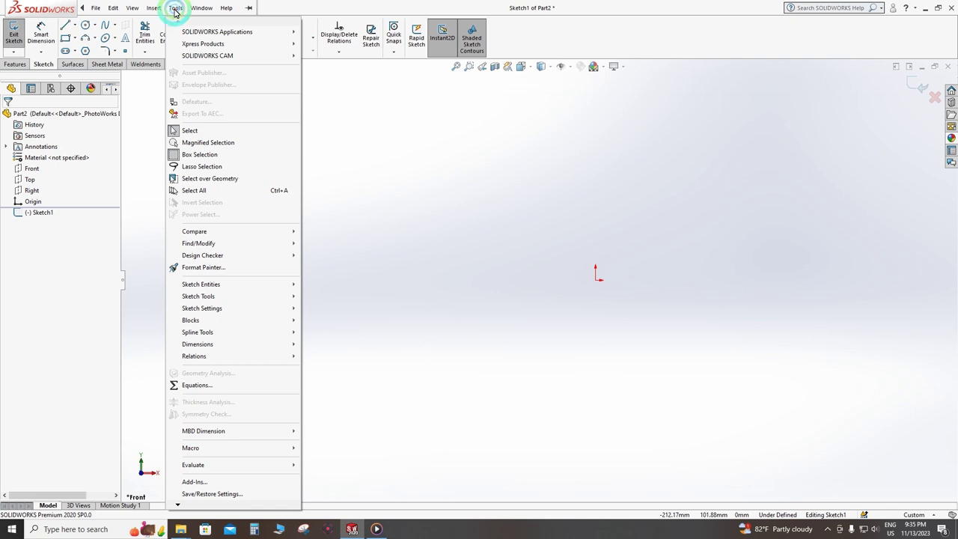
click(199, 296)
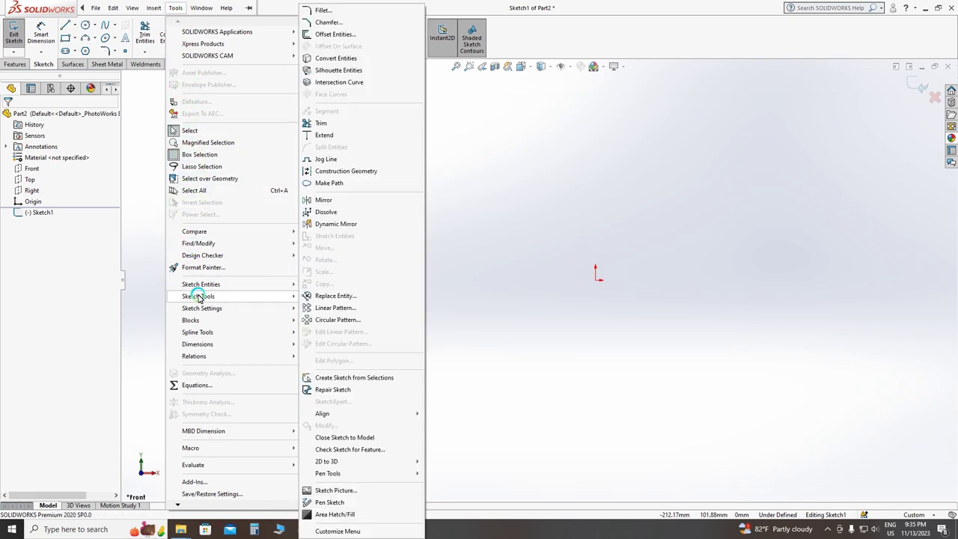
click(335, 494)
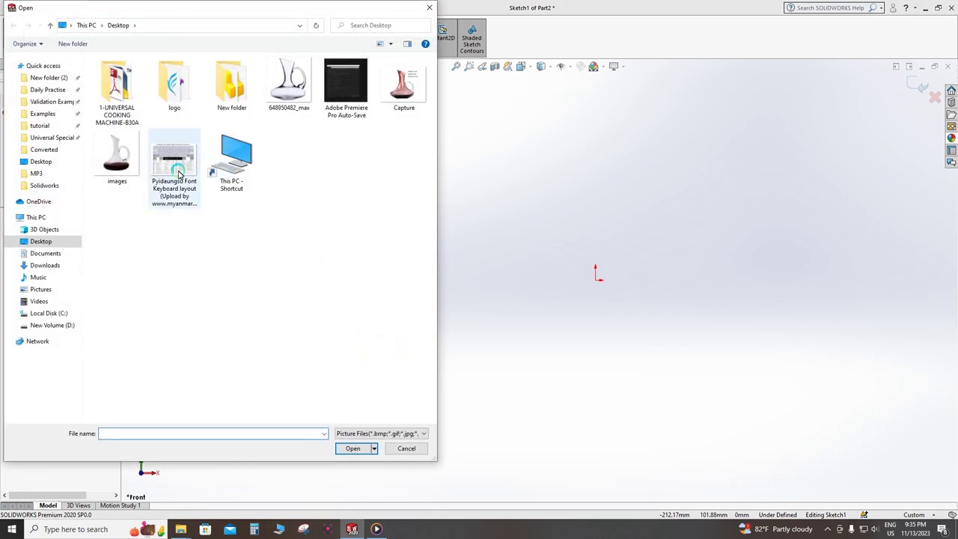
click(289, 84)
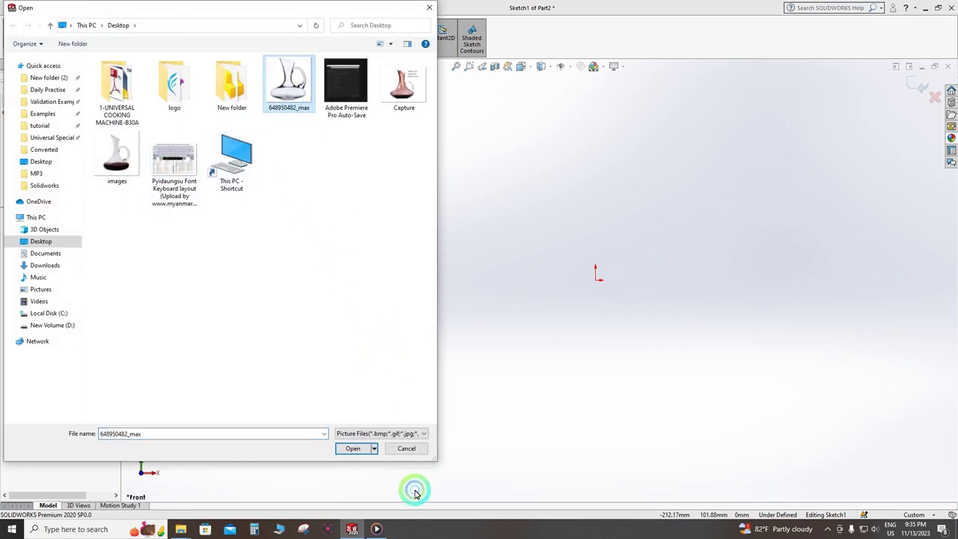
- Place the decanter photo with its base at the sketch origin and accept it
click(353, 448)
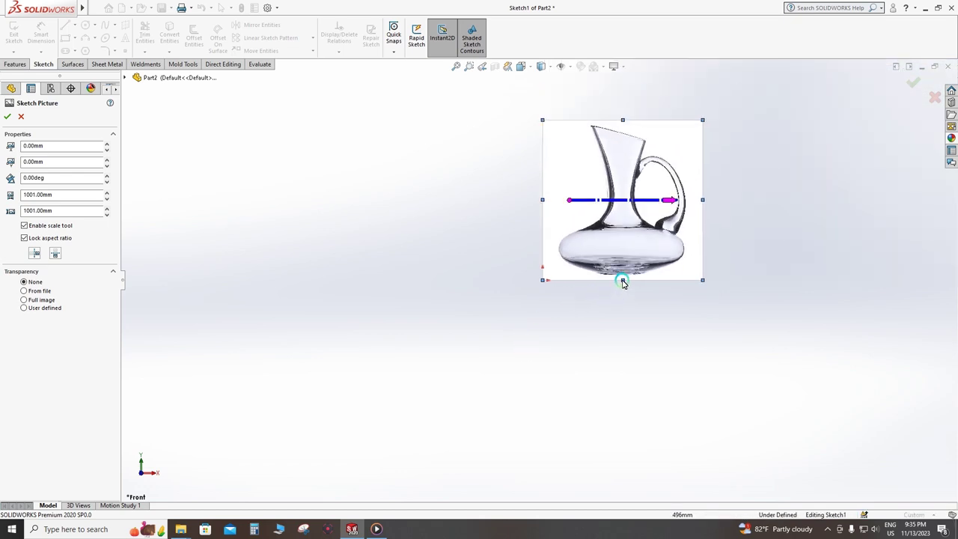
drag(624, 280, 545, 280)
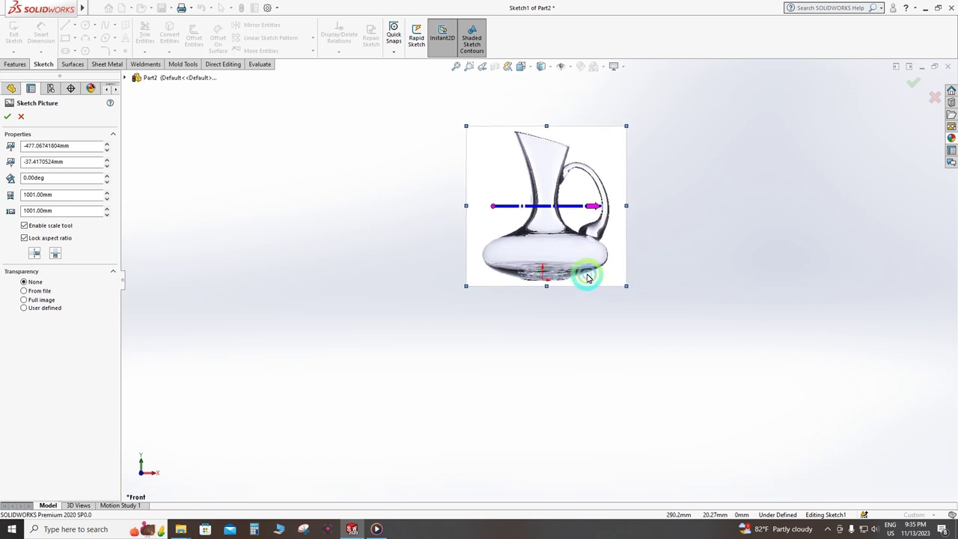
scroll(544, 278, down, 3)
scroll(537, 277, down, 2)
drag(536, 269, 534, 268)
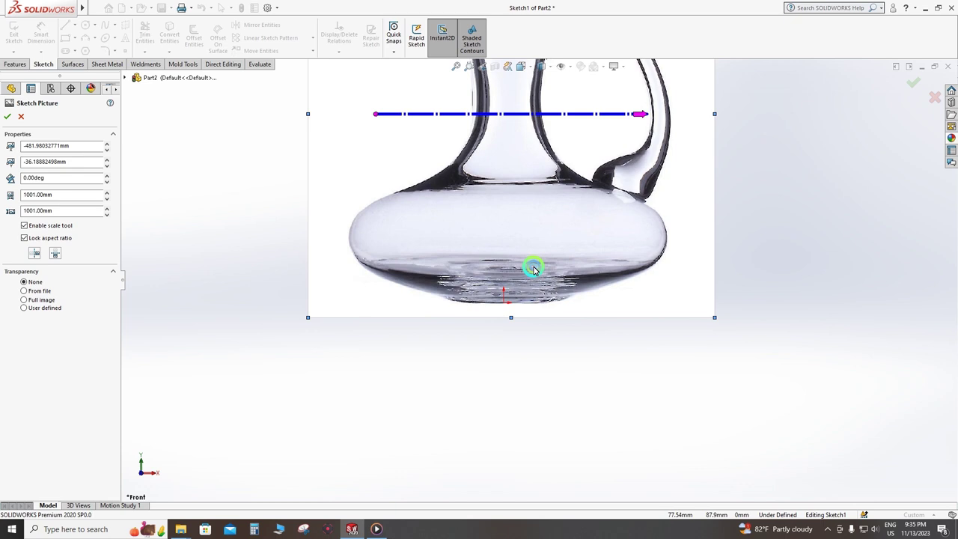
scroll(515, 321, up, 3)
scroll(517, 331, up, 2)
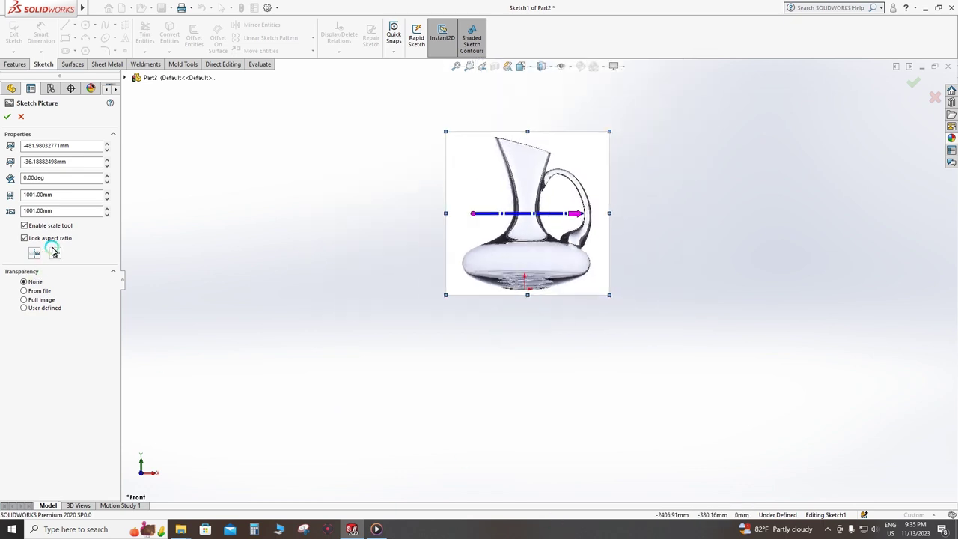
click(7, 116)
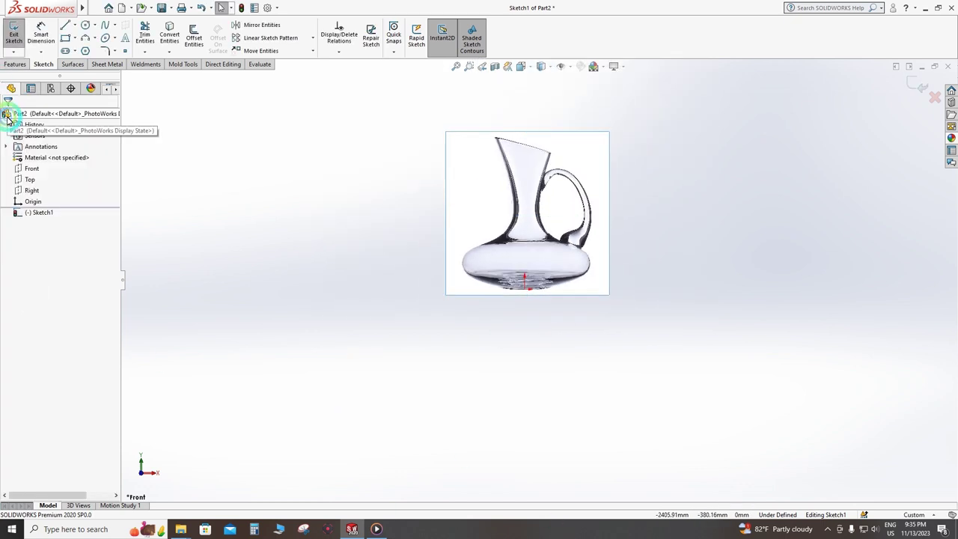
- Draw a vertical centerline from the origin straight up through the decanter neck
click(76, 27)
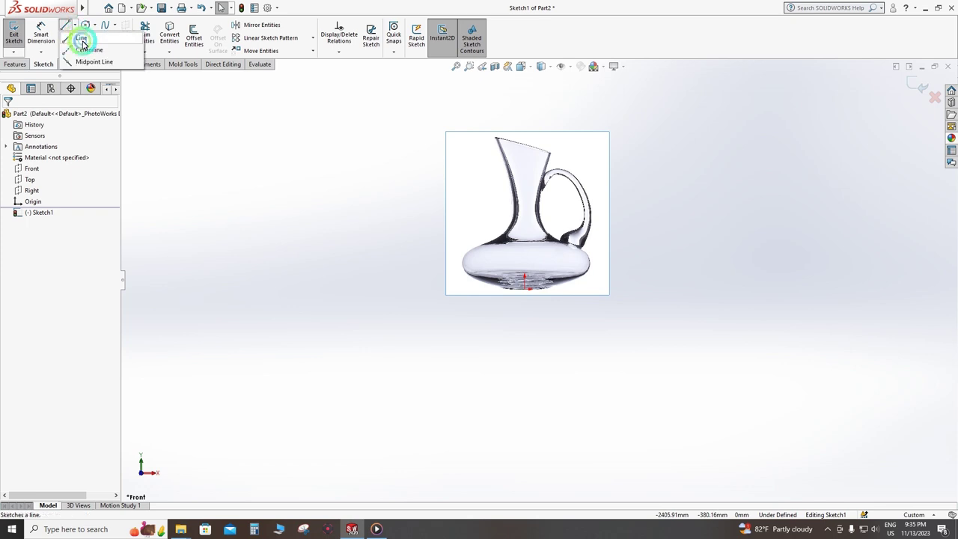
click(85, 58)
scroll(526, 294, down, 3)
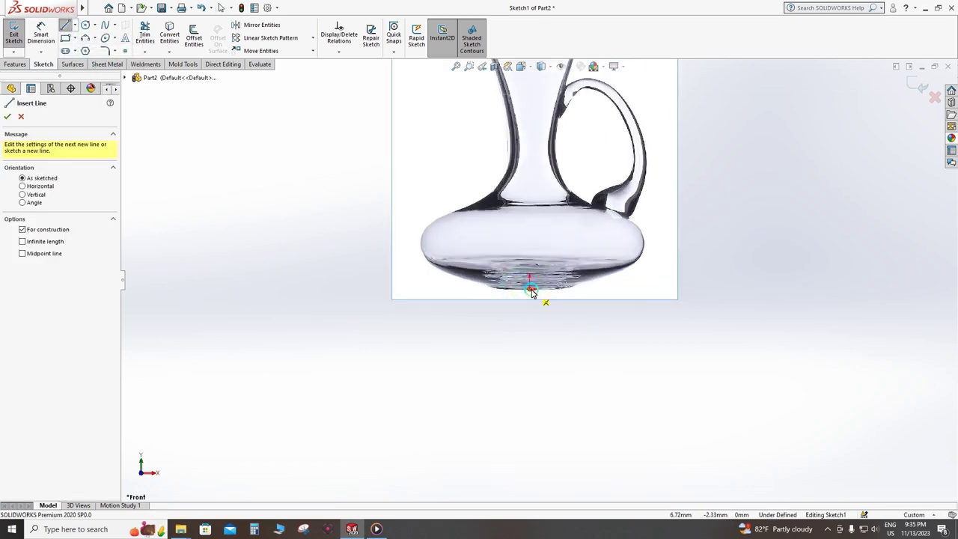
click(530, 290)
scroll(530, 285, up, 2)
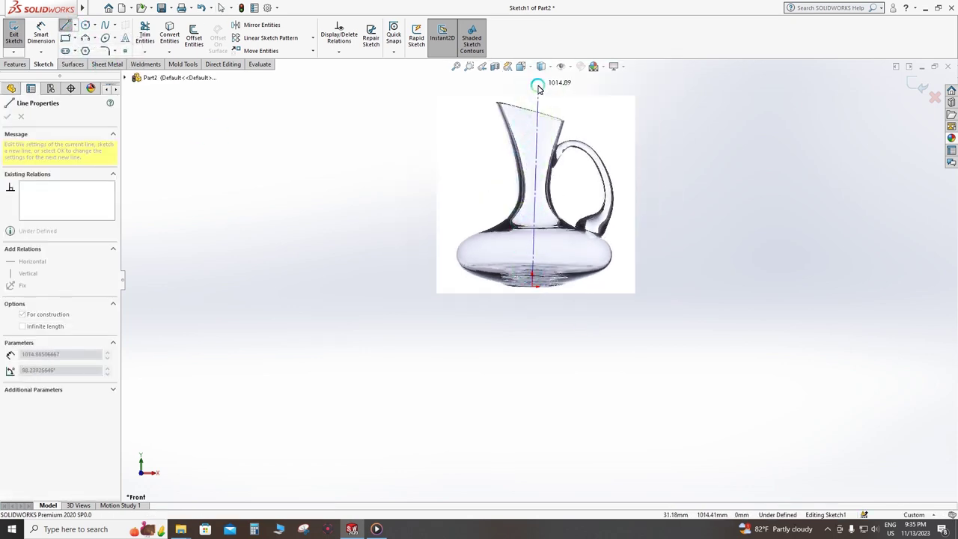
click(533, 85)
right_click(534, 83)
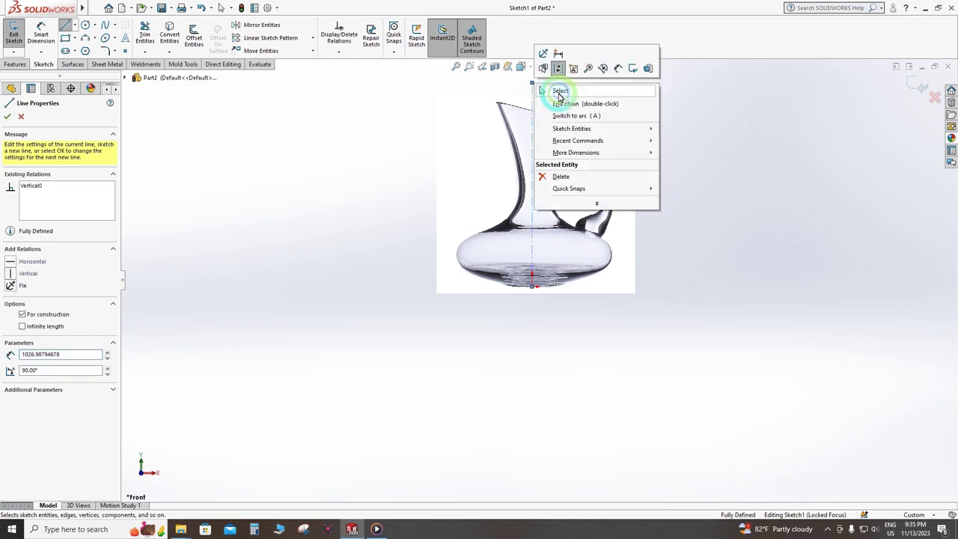
click(567, 124)
click(488, 310)
click(583, 275)
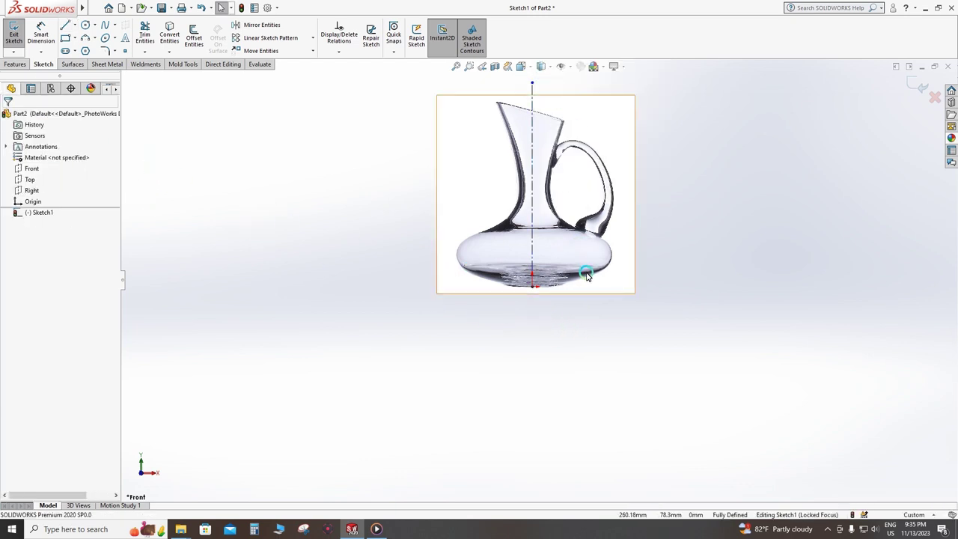
- Shift the sketch picture slightly left and up so it centres on the centerline
double_click(624, 288)
click(572, 289)
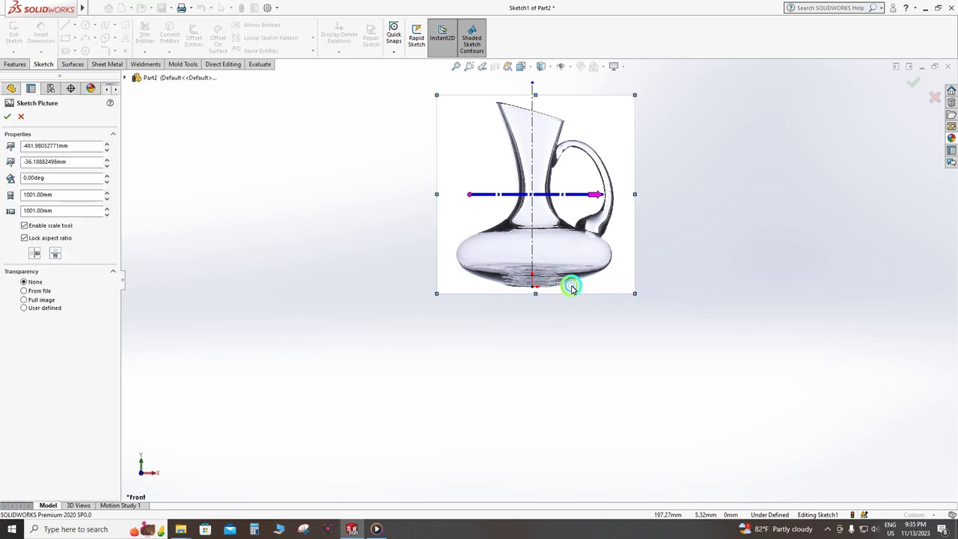
drag(571, 289, 569, 288)
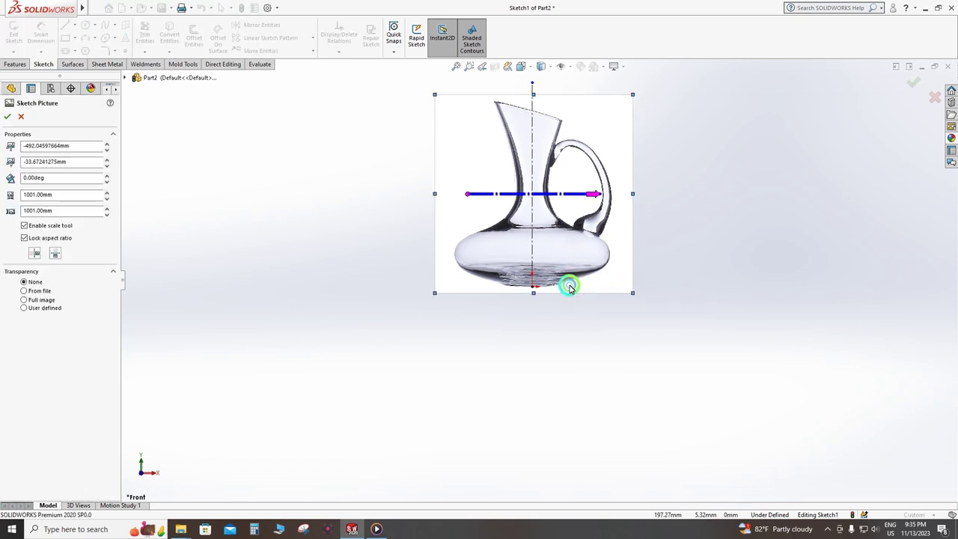
click(8, 116)
scroll(583, 180, down, 2)
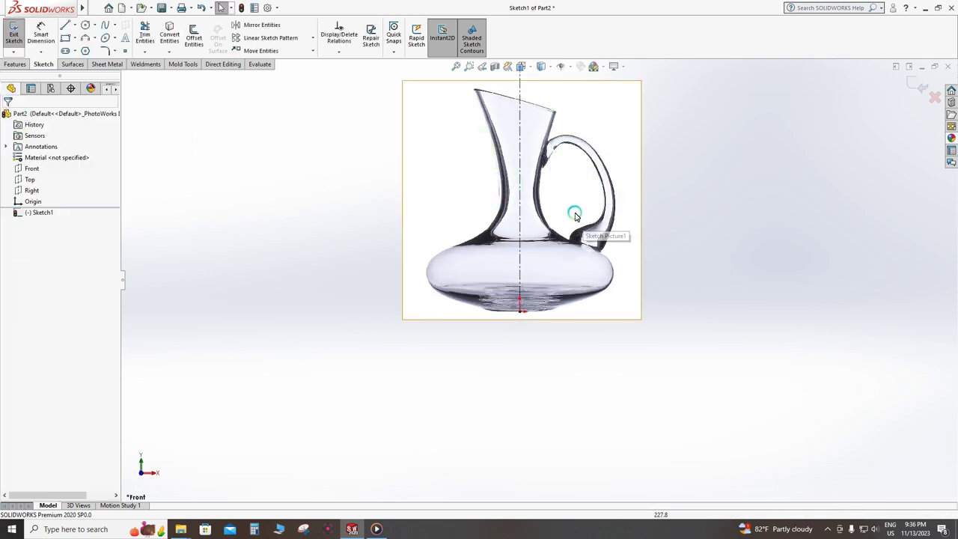
scroll(547, 276, down, 1)
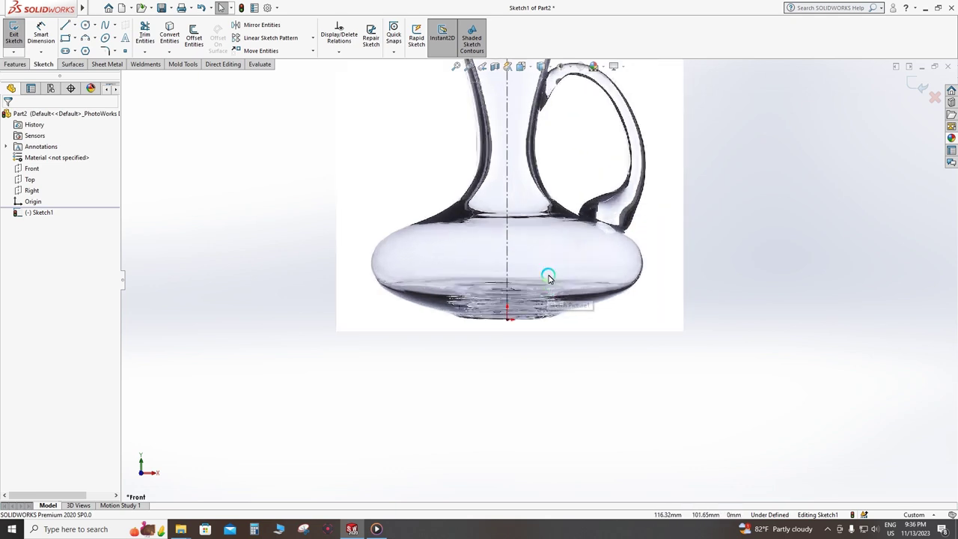
scroll(496, 322, up, 2)
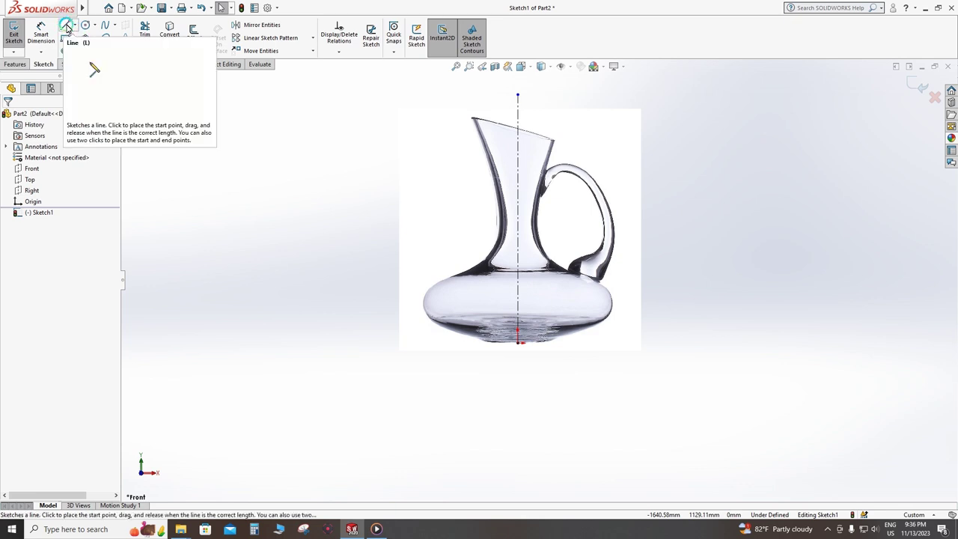
- Draw a straight line from the rim's left corner down the spout edge
click(65, 27)
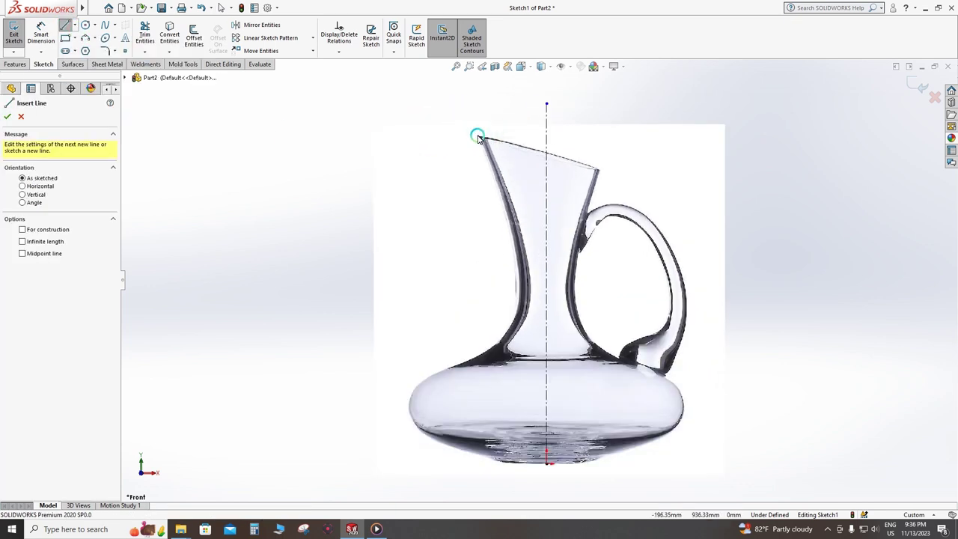
click(481, 138)
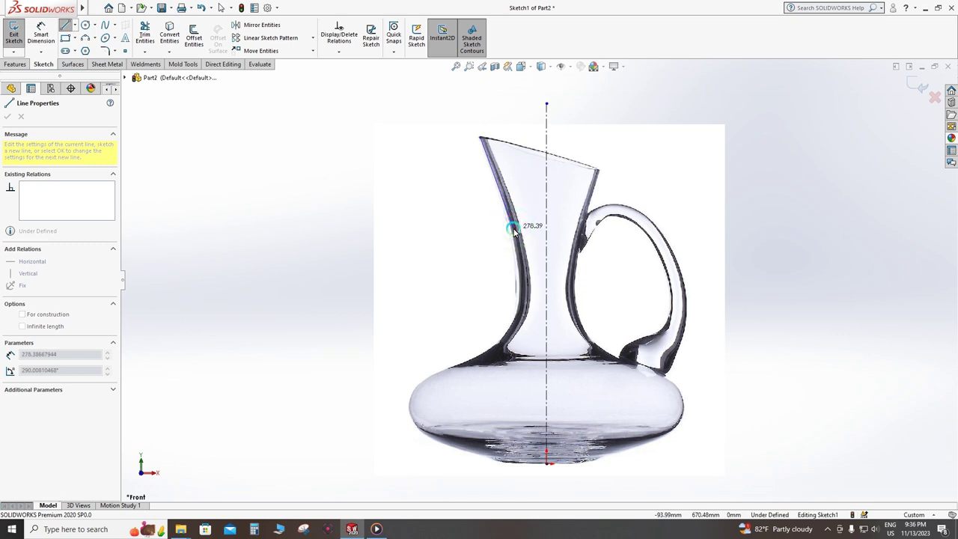
click(513, 227)
right_click(513, 227)
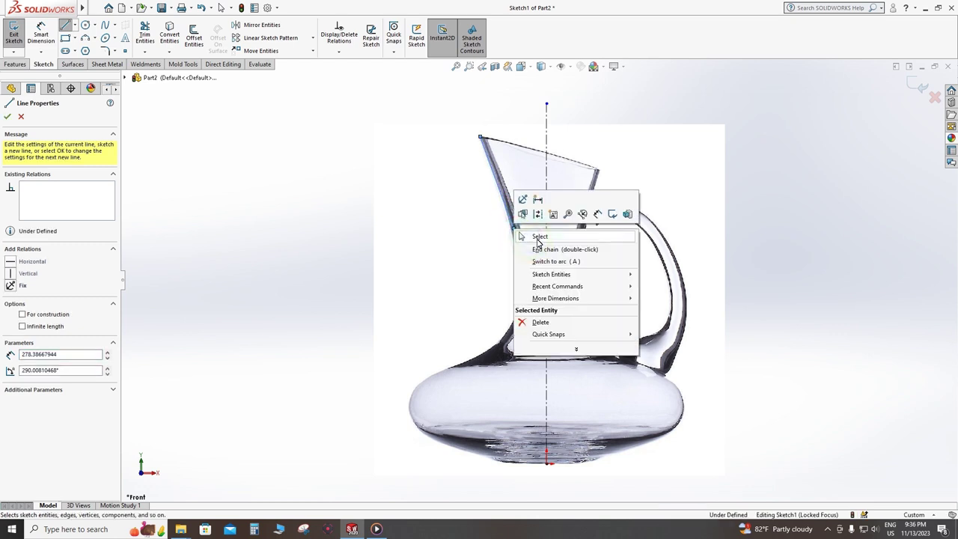
click(566, 249)
click(337, 192)
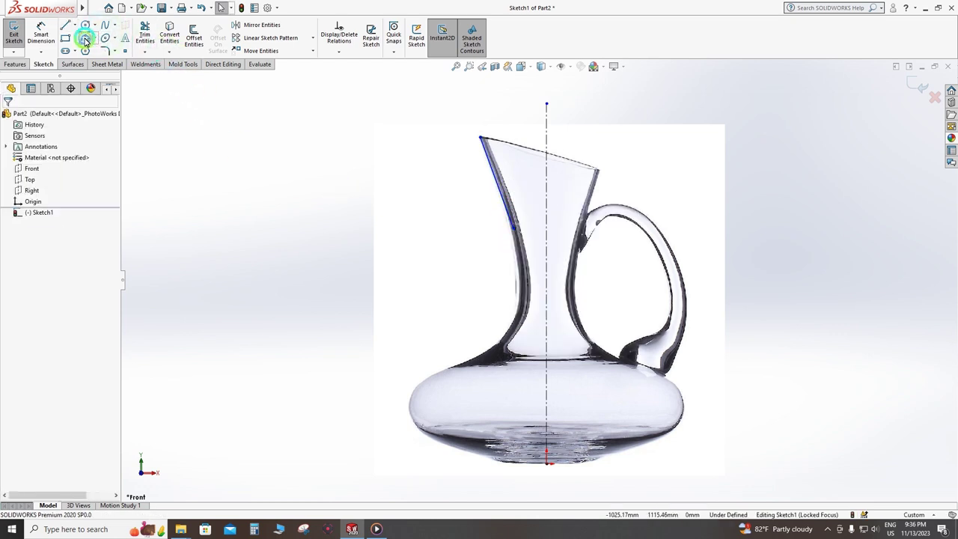
- Add a three-point arc following the neck's edge from the spout line
click(86, 40)
click(496, 182)
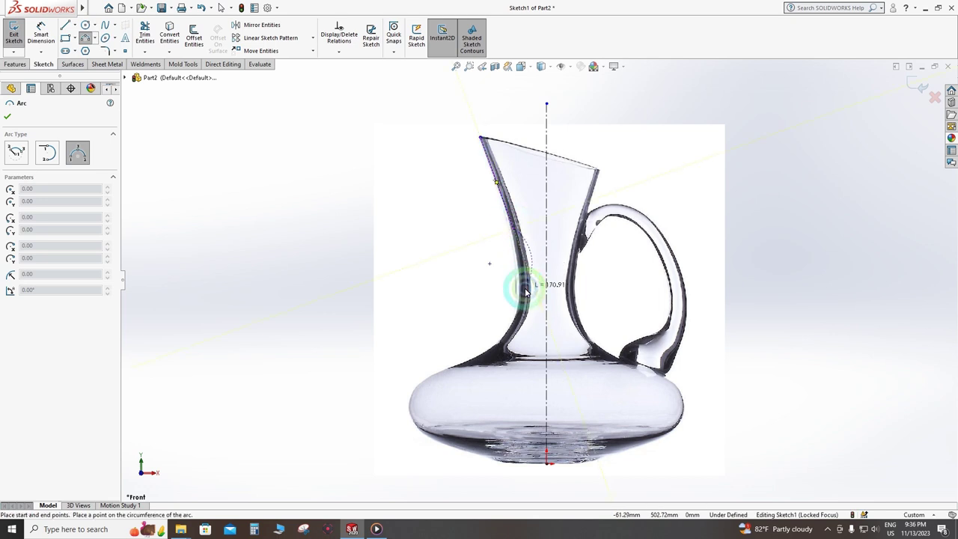
mouse_move(525, 292)
mouse_down()
mouse_move(527, 321)
mouse_move(514, 299)
mouse_up()
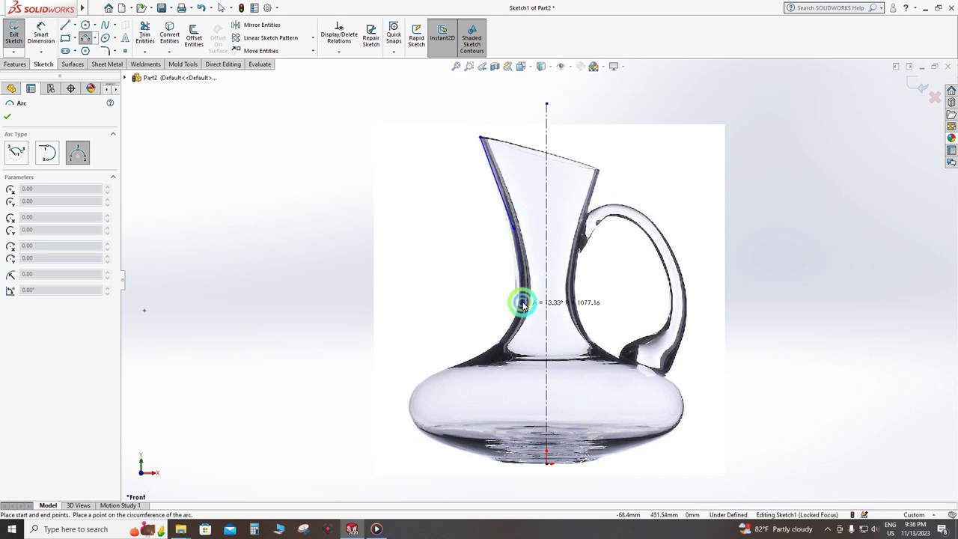
click(524, 275)
right_click(523, 276)
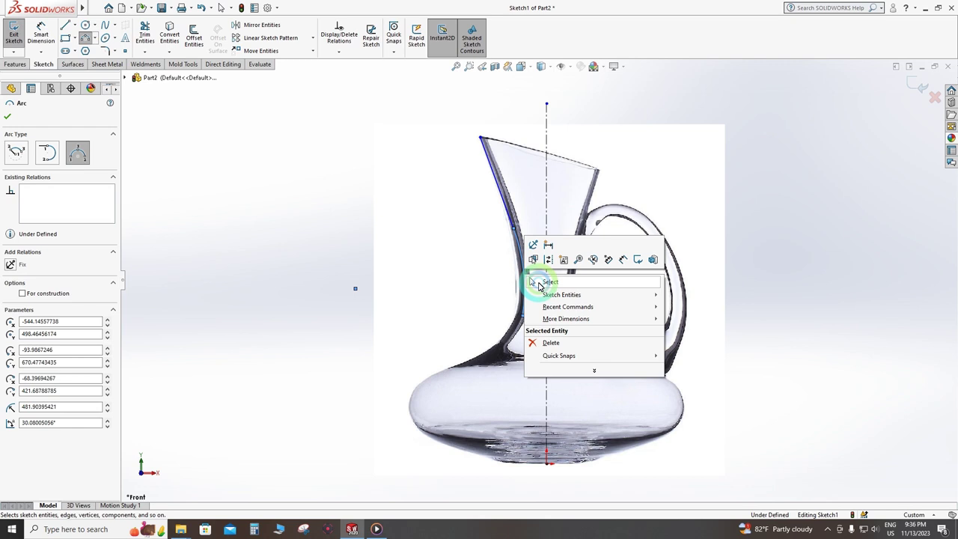
click(551, 278)
- Add a three-point arc from the neck down over the shoulder curve
click(89, 39)
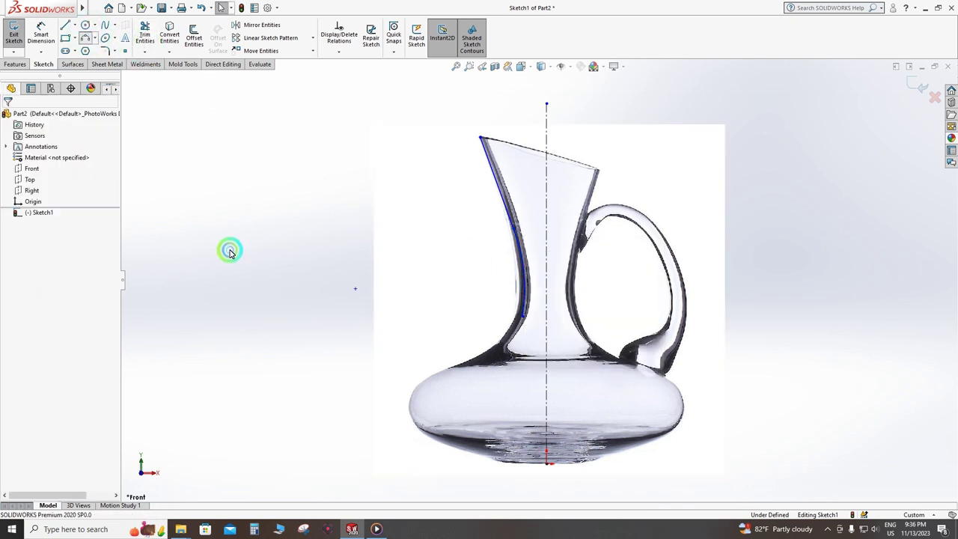
scroll(520, 307, down, 2)
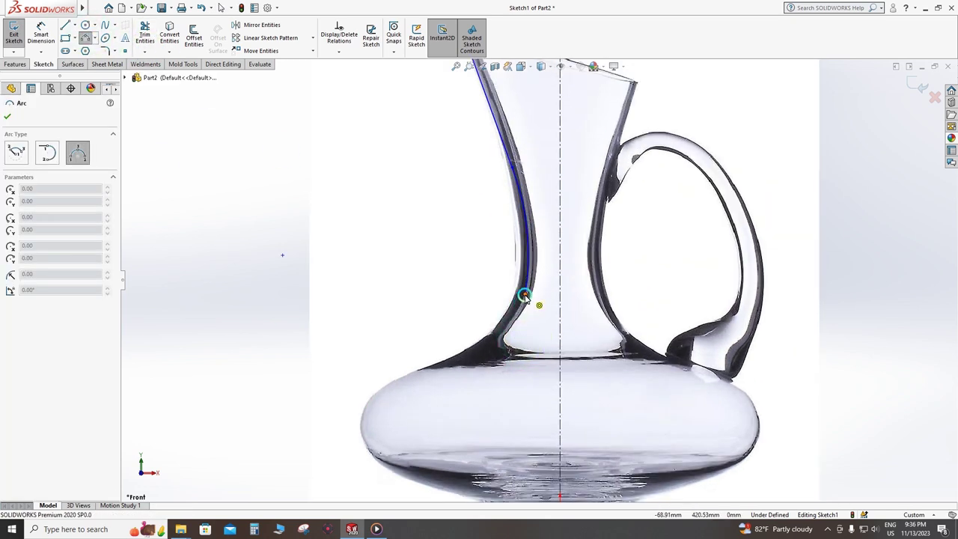
drag(524, 295, 428, 370)
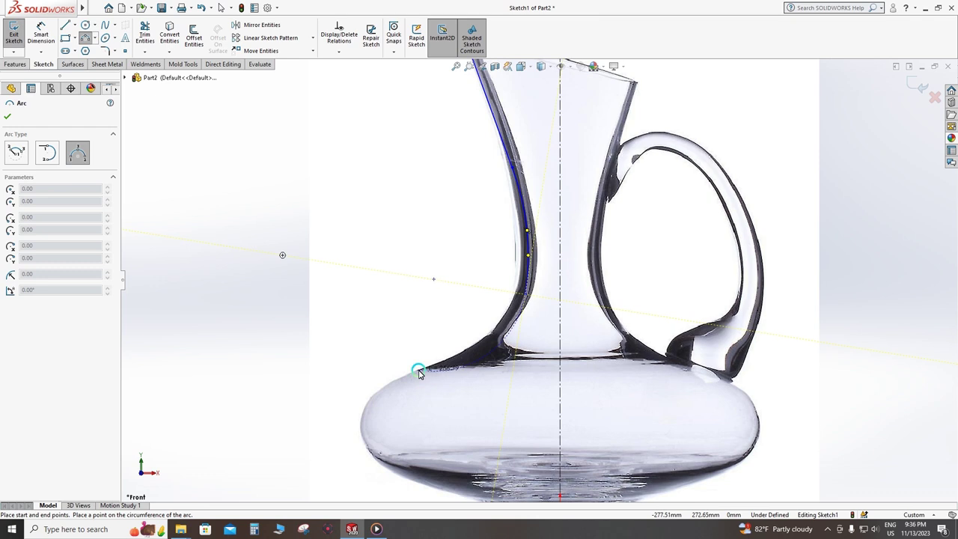
click(491, 339)
right_click(496, 314)
click(517, 342)
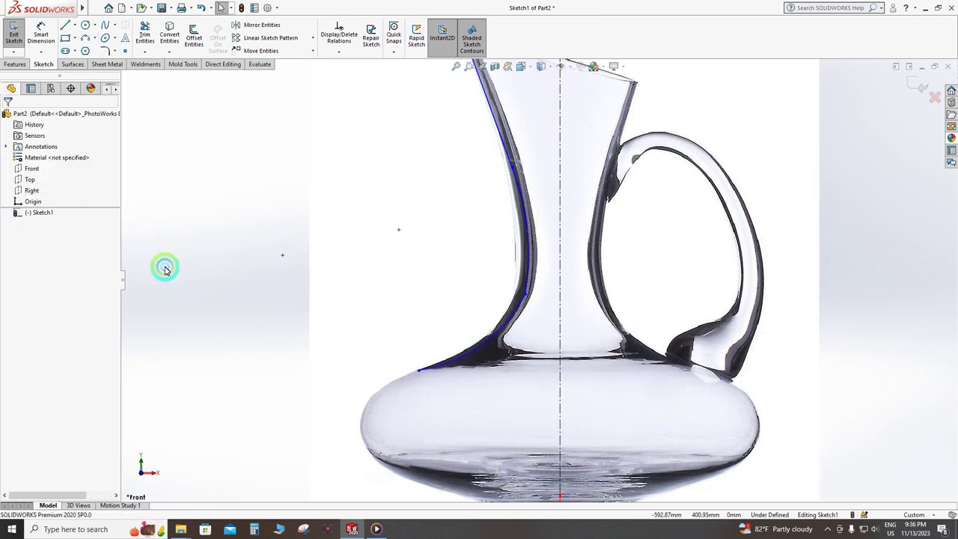
- Arc down the body side, ending at the body's widest point
click(86, 38)
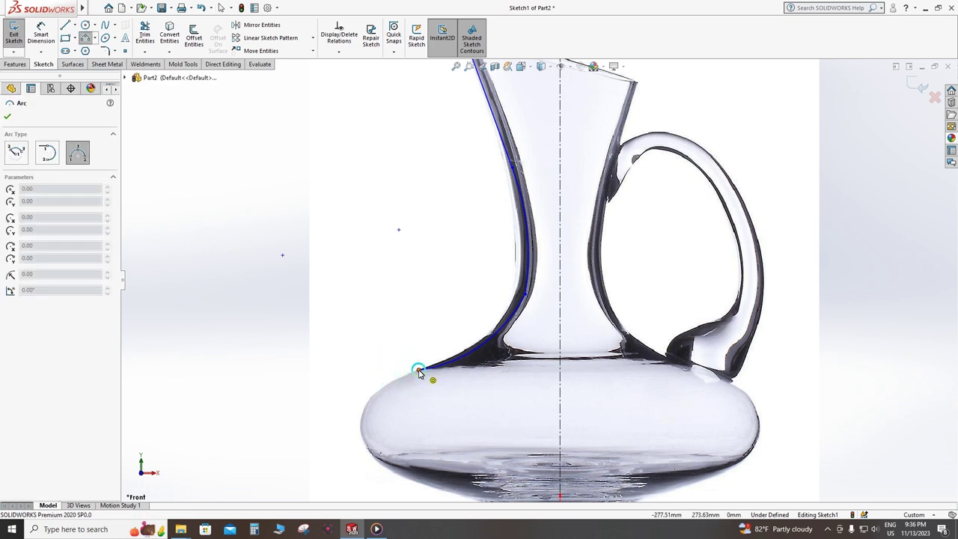
drag(389, 382, 369, 455)
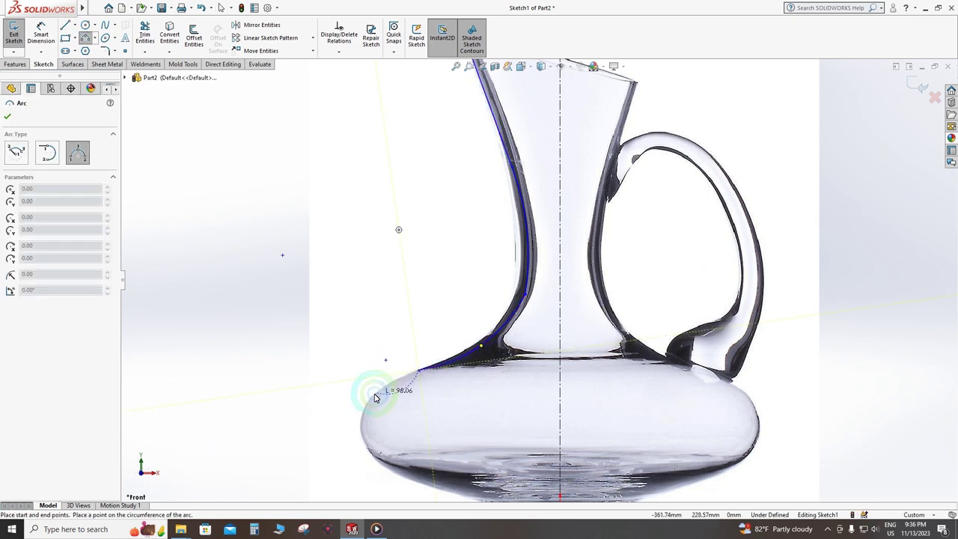
click(376, 458)
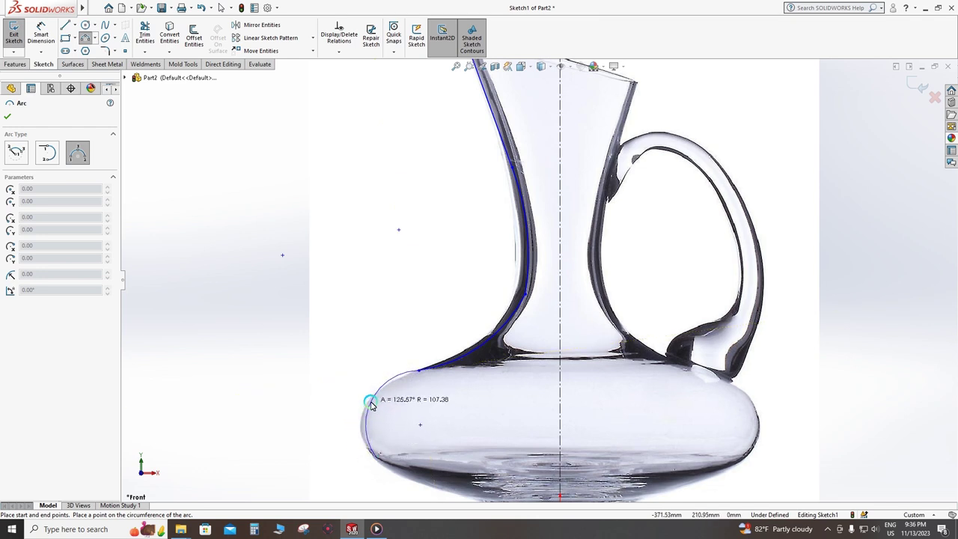
click(370, 405)
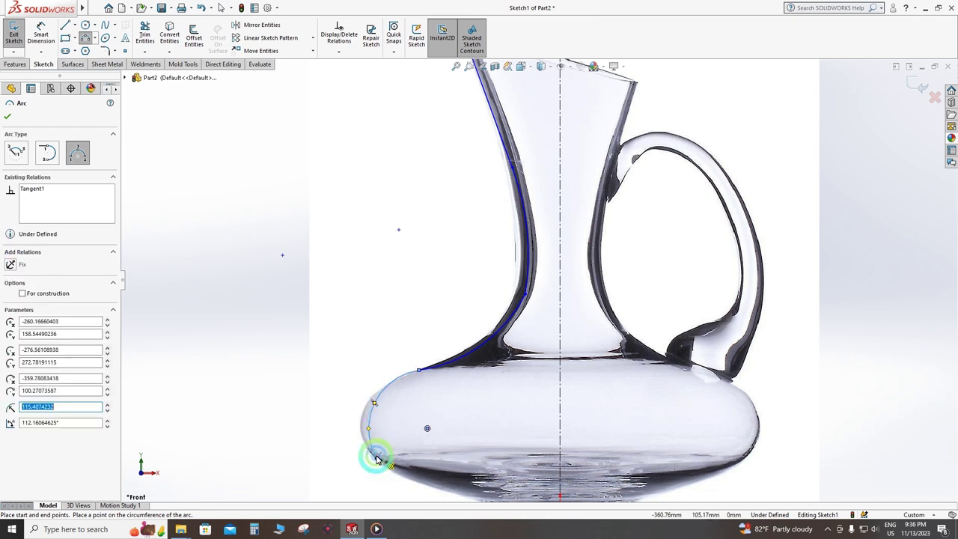
key(Escape)
drag(376, 458, 359, 431)
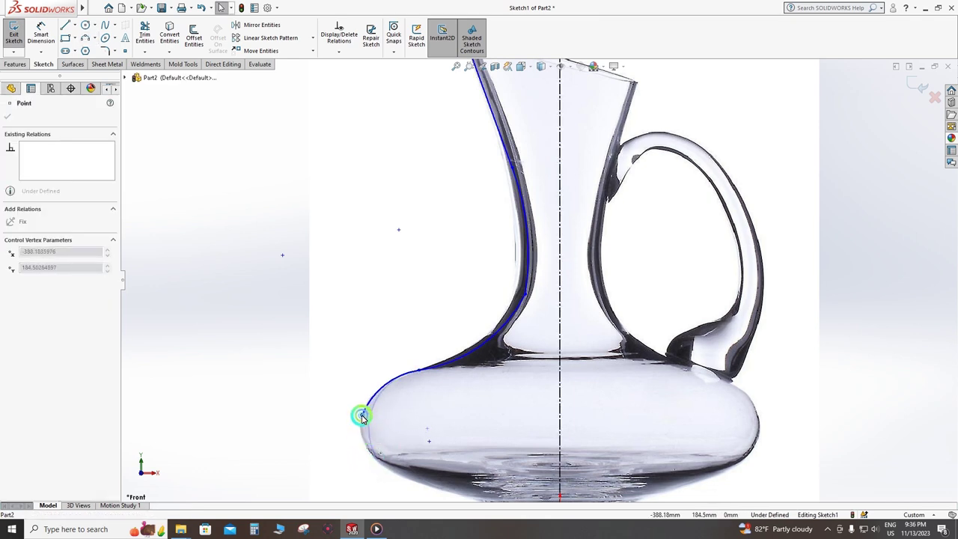
drag(361, 417, 361, 414)
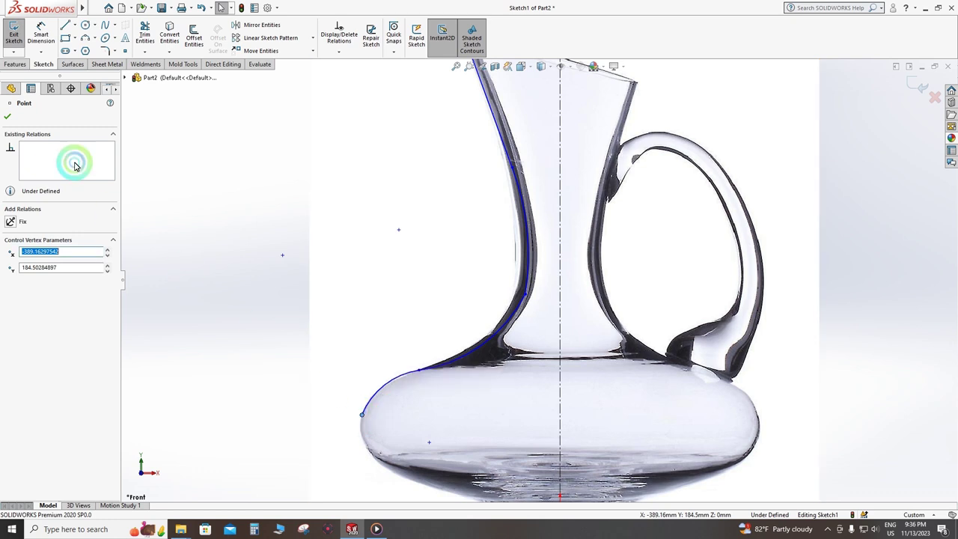
click(7, 118)
- Arc around the lower body and move its endpoint onto the lower edge
click(85, 38)
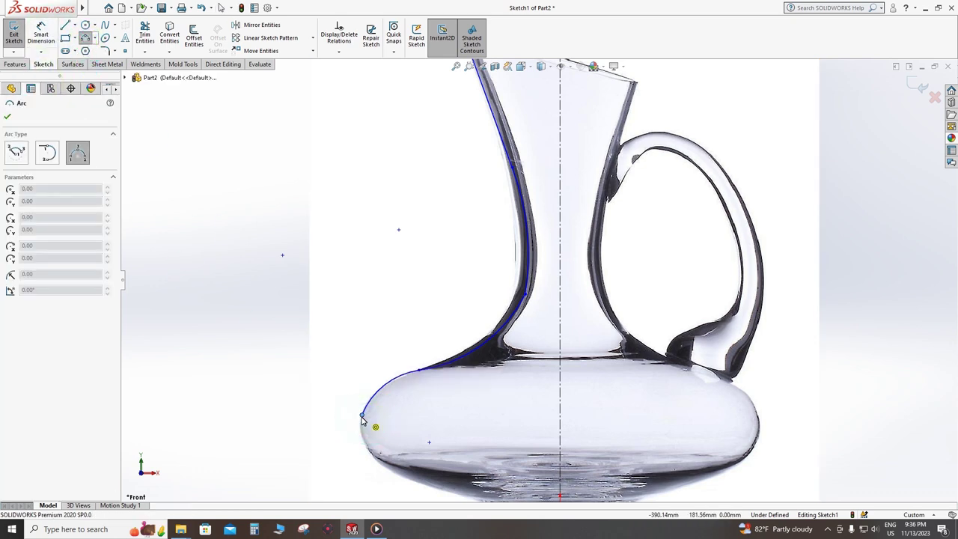
click(361, 416)
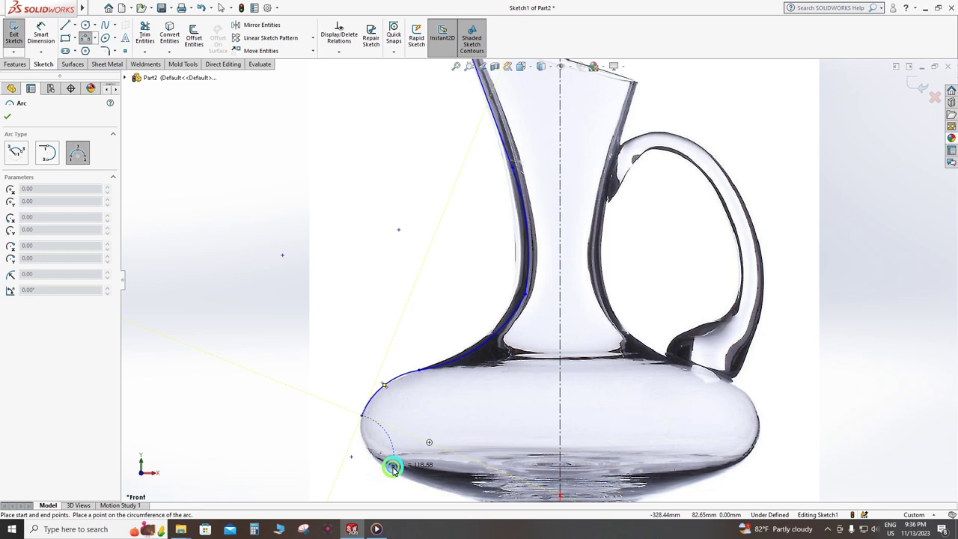
click(366, 447)
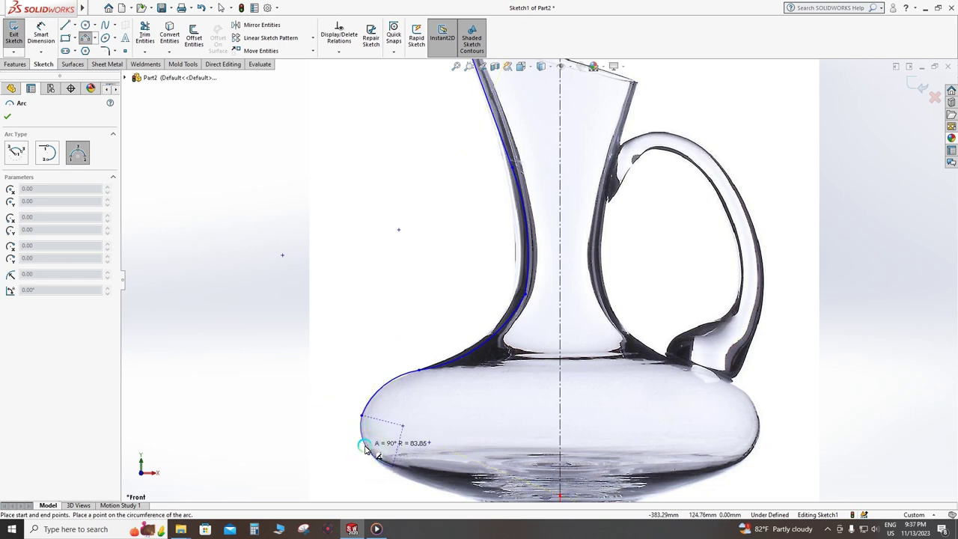
click(363, 437)
key(z)
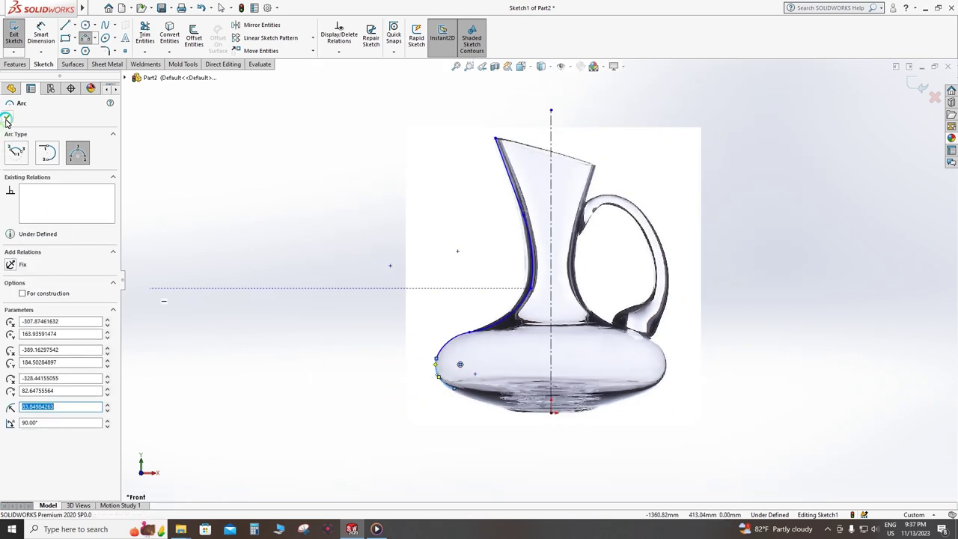
click(6, 119)
scroll(346, 301, down, 3)
scroll(418, 365, down, 2)
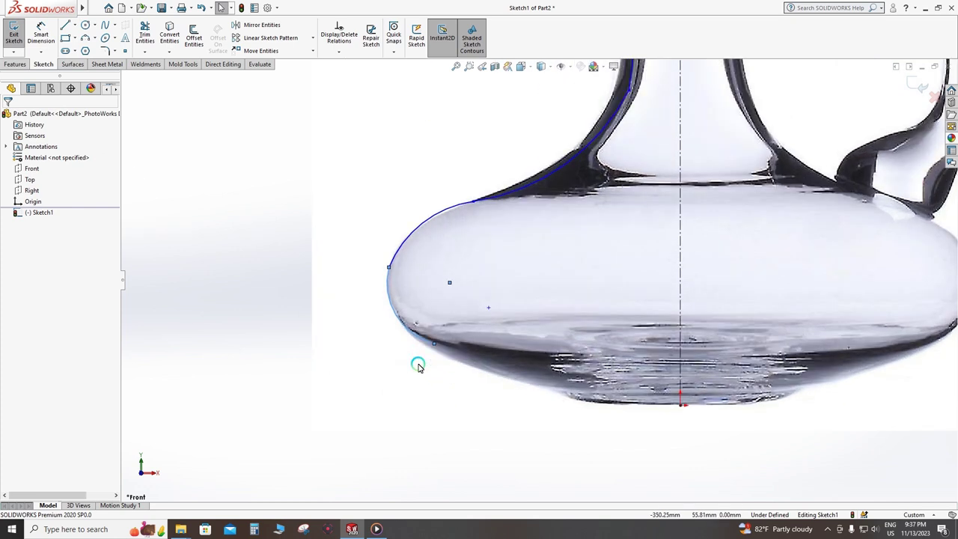
scroll(417, 366, down, 1)
click(442, 338)
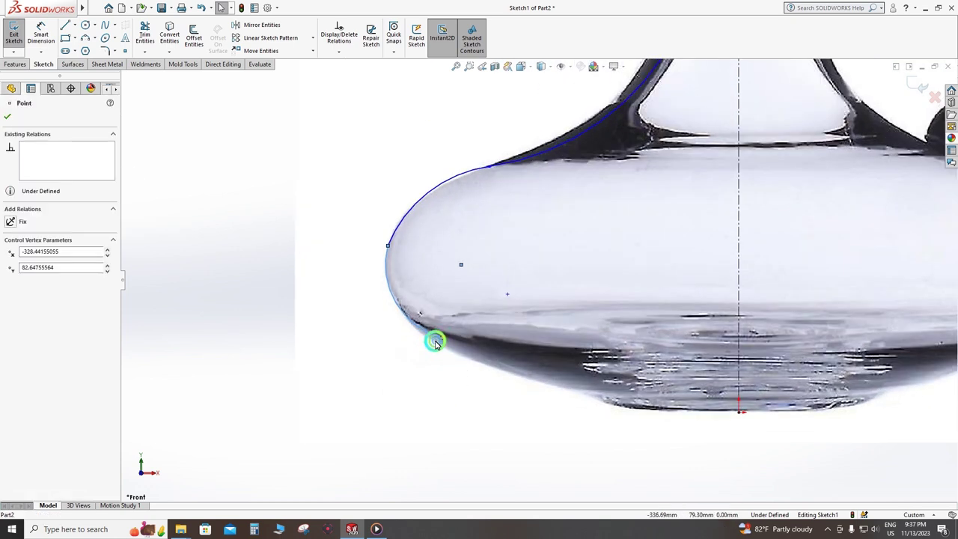
drag(434, 344, 387, 245)
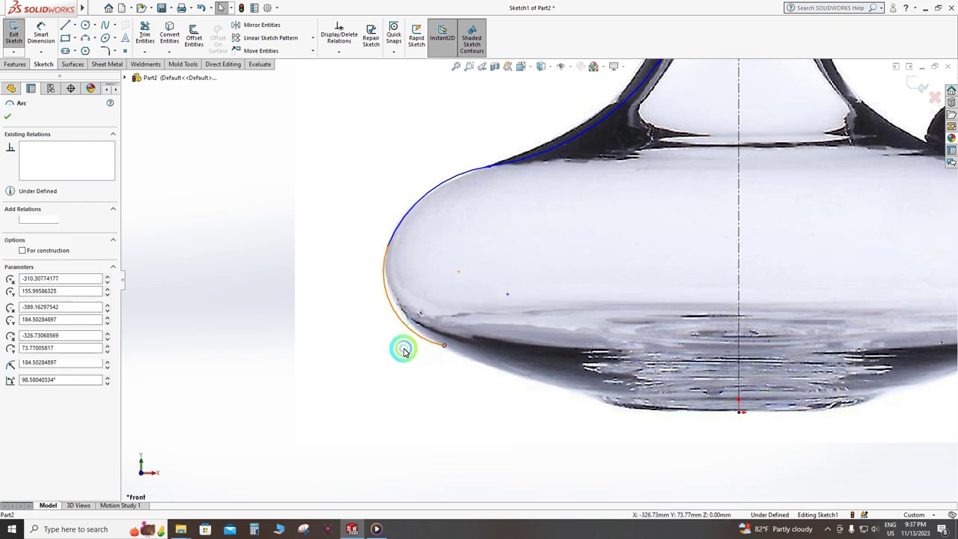
key(z)
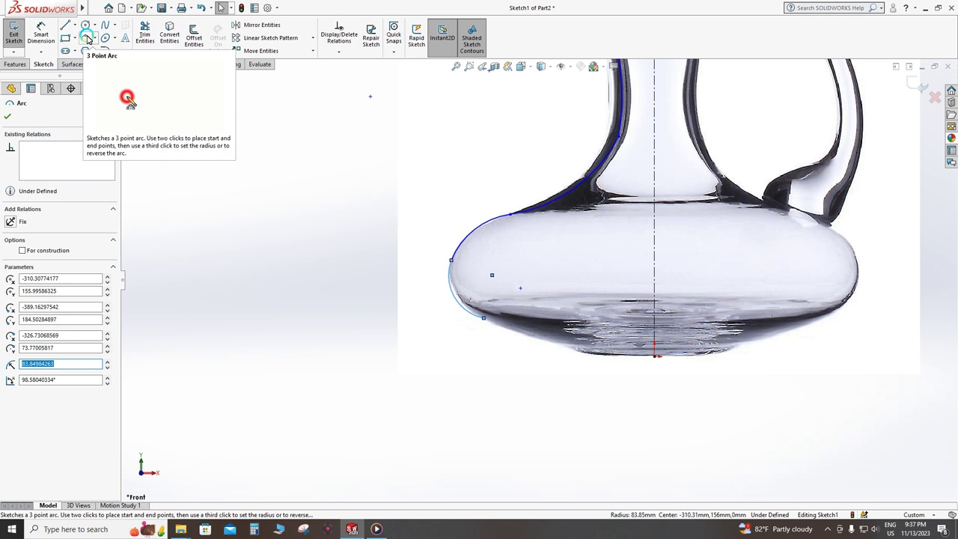
- Add a three-point arc along the decanter's bottom to match the base
click(87, 39)
drag(485, 320, 580, 360)
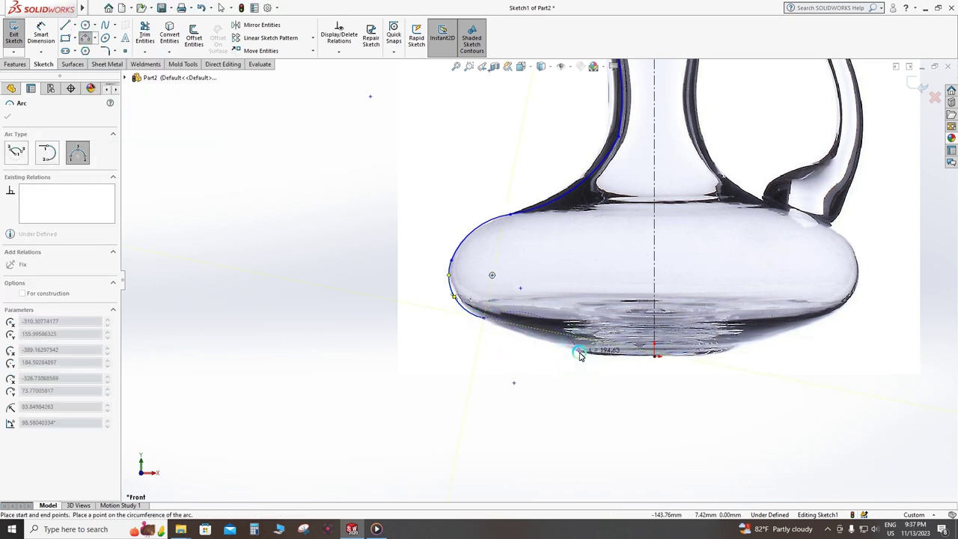
click(508, 334)
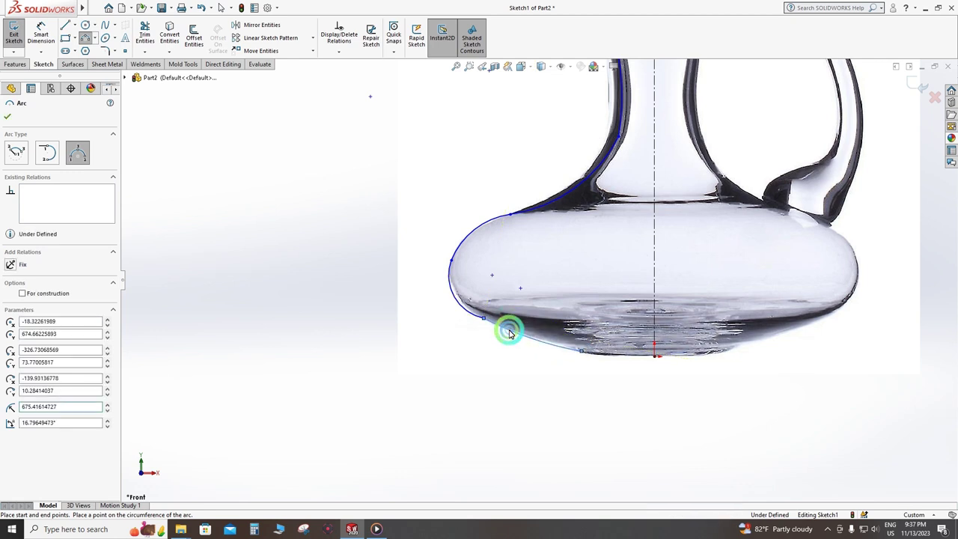
right_click(509, 329)
click(528, 336)
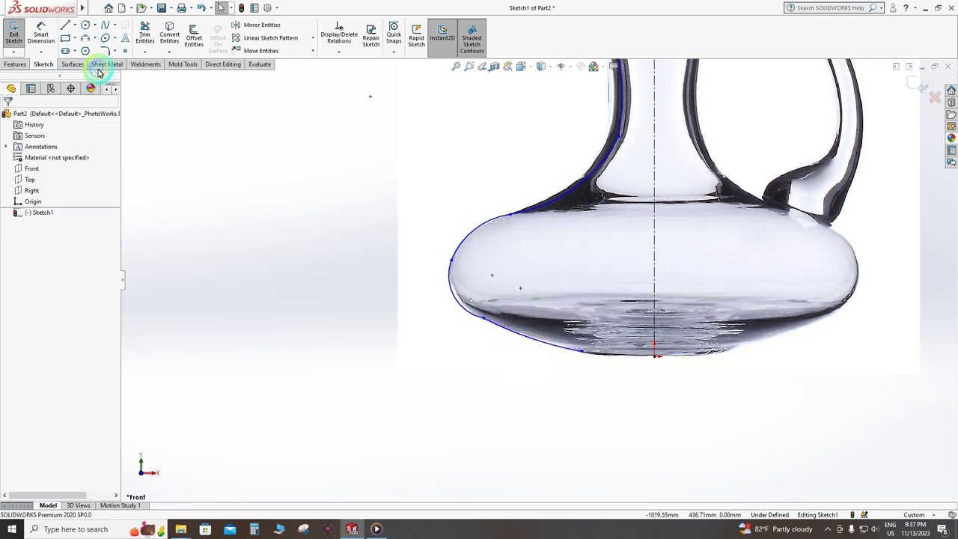
- Draw the horizontal base line from the lowest arc across to the centerline
click(66, 27)
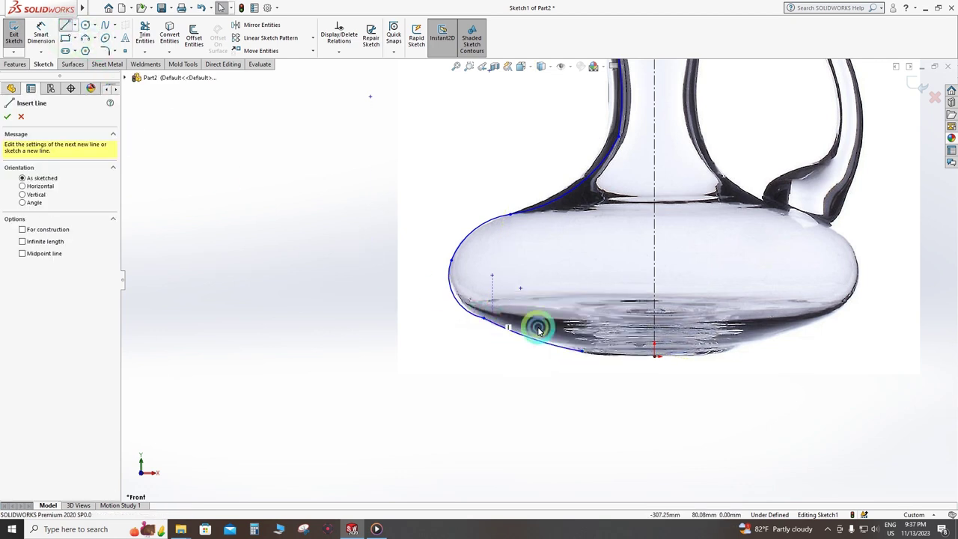
click(654, 358)
scroll(650, 358, down, 4)
scroll(626, 353, down, 2)
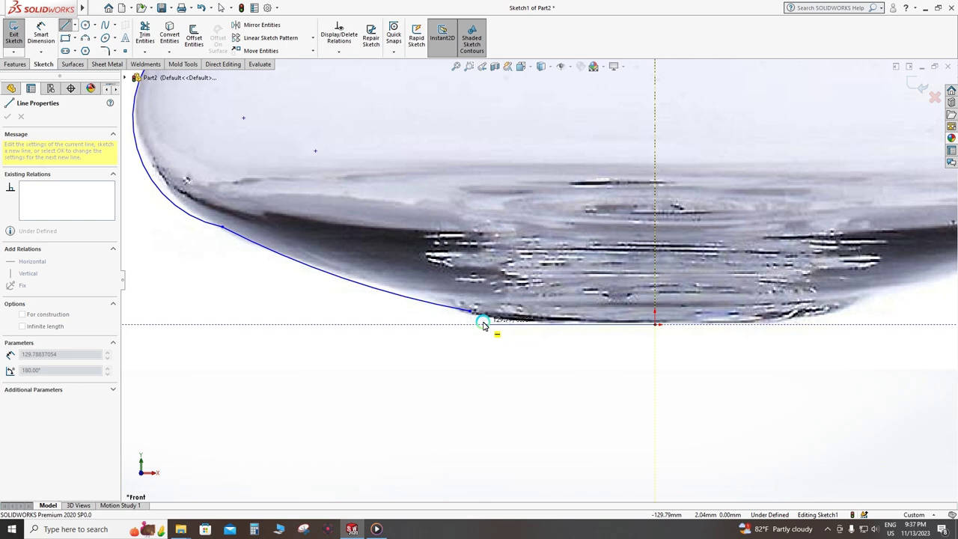
click(485, 325)
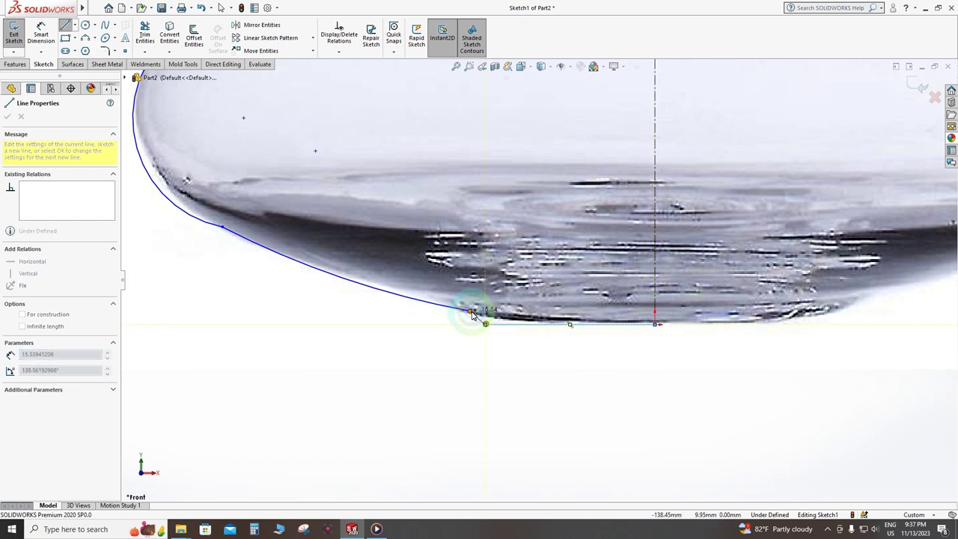
right_click(473, 314)
click(499, 319)
scroll(546, 374, up, 1)
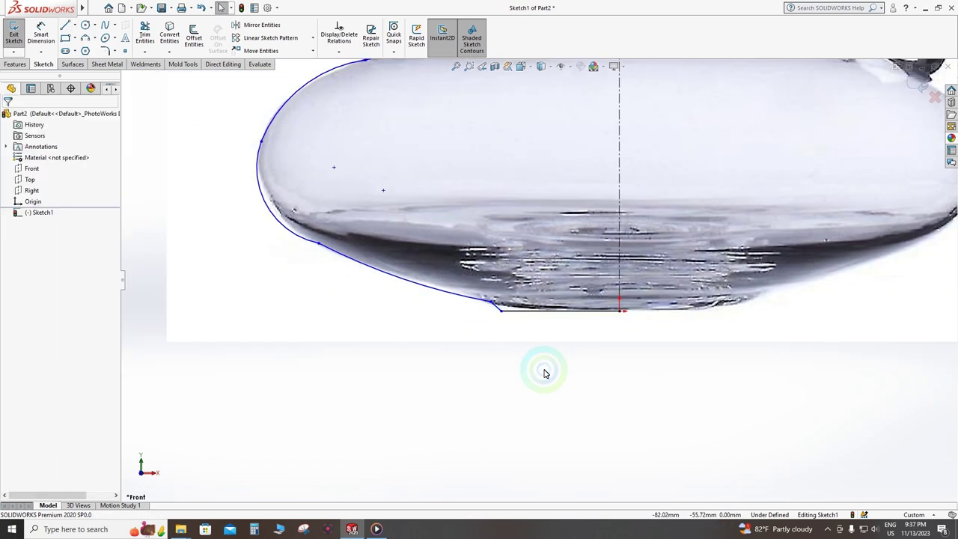
scroll(486, 307, up, 3)
scroll(419, 276, down, 4)
scroll(428, 281, down, 1)
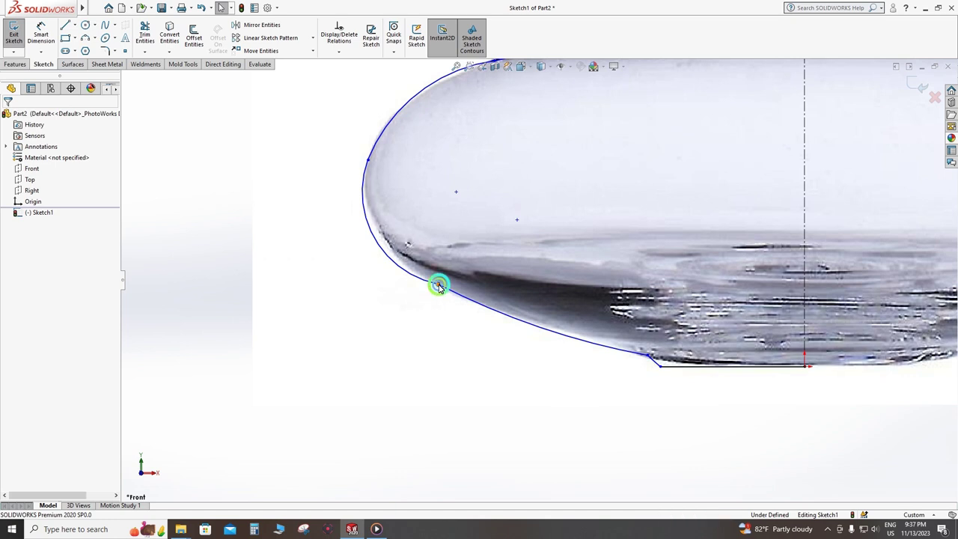
- Select control points along the bulb and where the bulb meets the neck
click(439, 287)
click(421, 342)
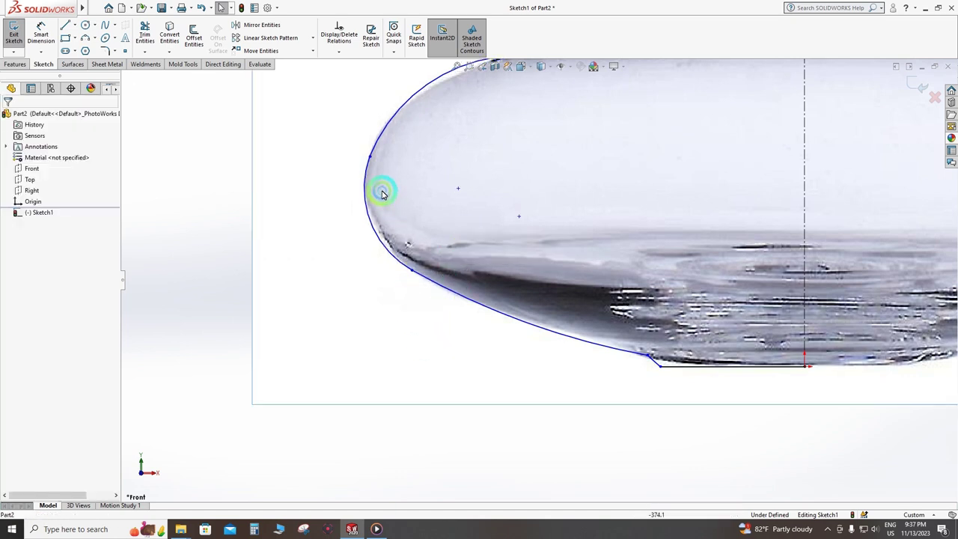
click(369, 158)
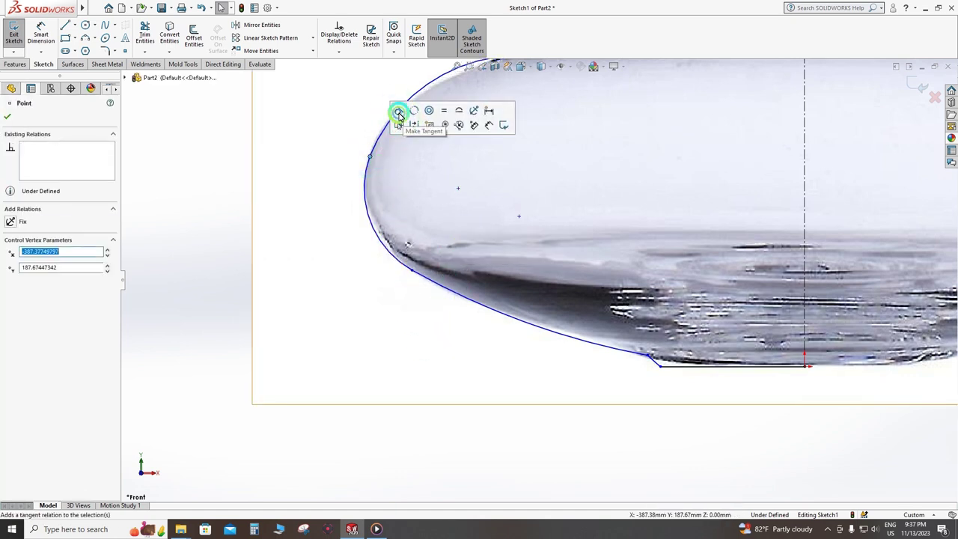
scroll(336, 352, up, 2)
scroll(483, 187, down, 3)
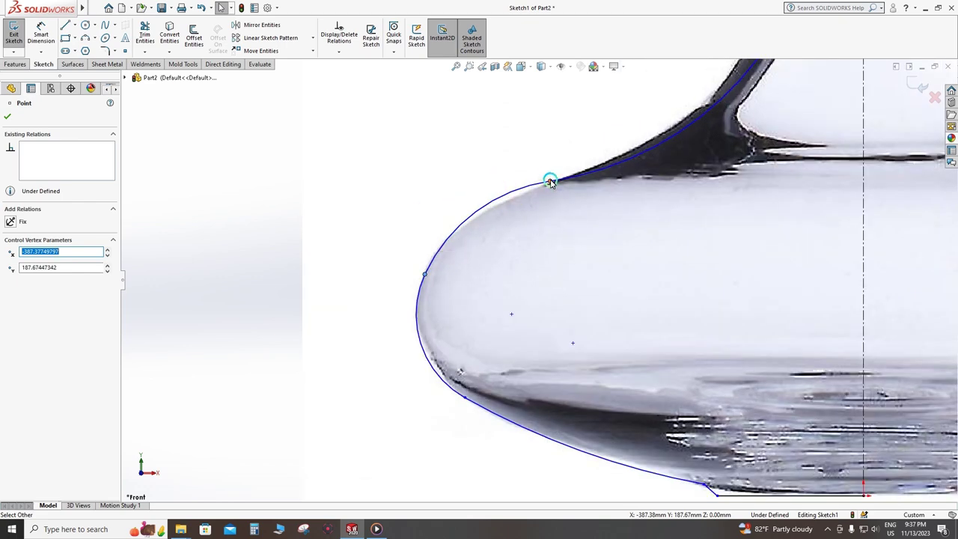
click(550, 181)
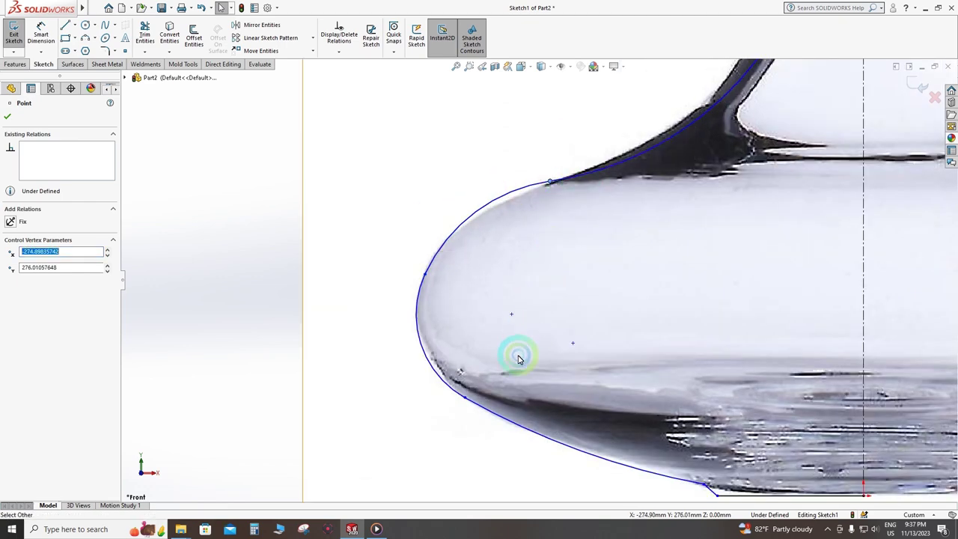
scroll(517, 347, up, 2)
scroll(651, 157, down, 3)
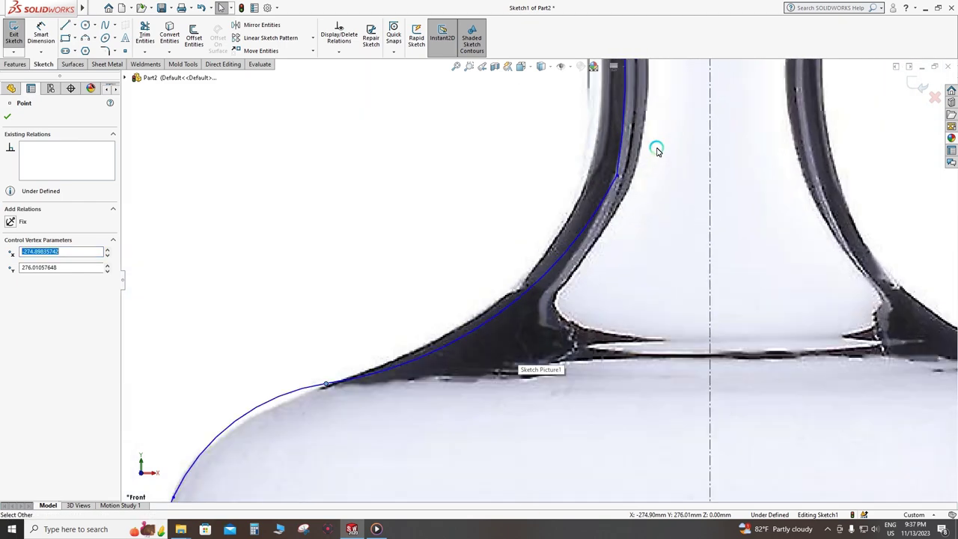
- Drag the neck control point onto the neck's outer edge
click(618, 173)
drag(616, 172, 585, 256)
scroll(585, 256, up, 2)
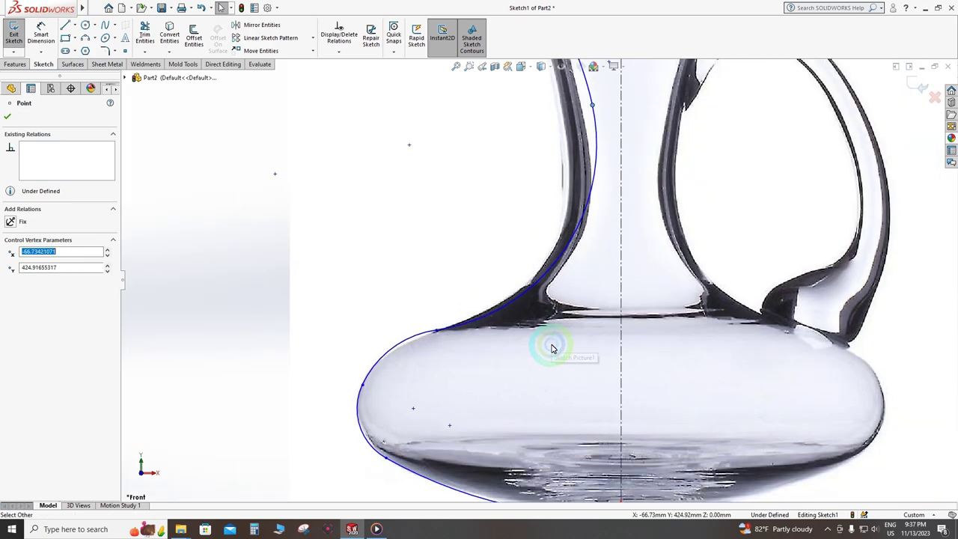
scroll(551, 346, up, 2)
scroll(573, 160, down, 3)
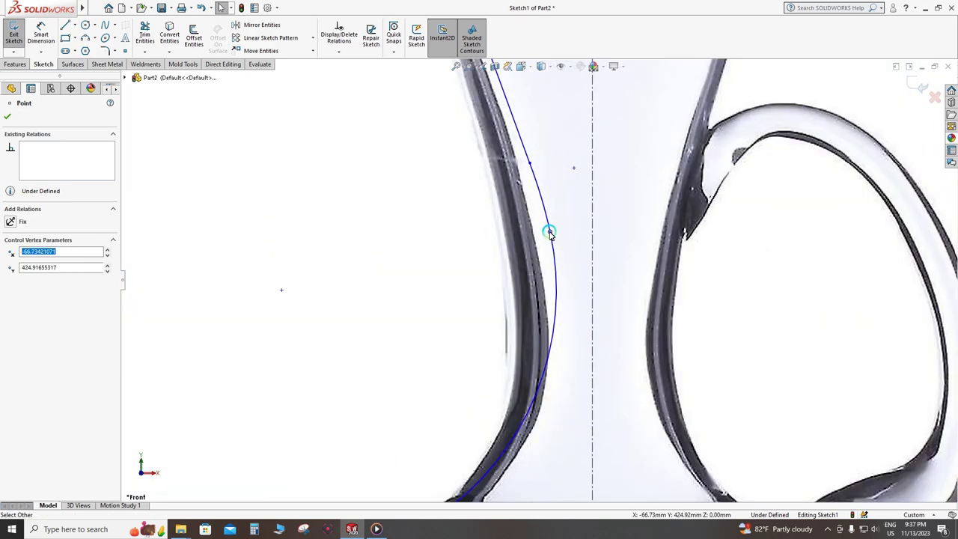
- Adjust another neck point and drag the curve's end to the rim's top-left corner
drag(546, 232, 523, 231)
scroll(524, 231, up, 3)
scroll(501, 142, down, 4)
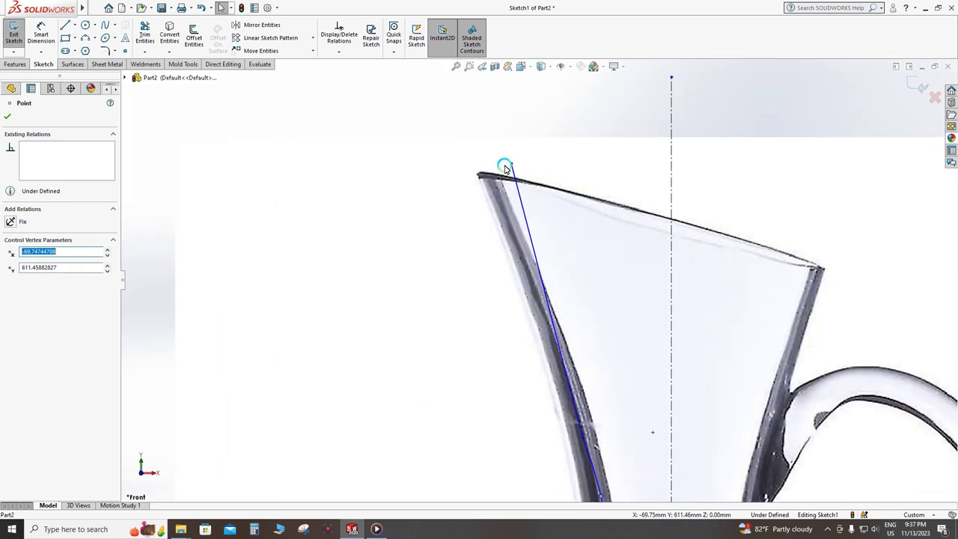
scroll(505, 168, down, 1)
drag(514, 168, 474, 182)
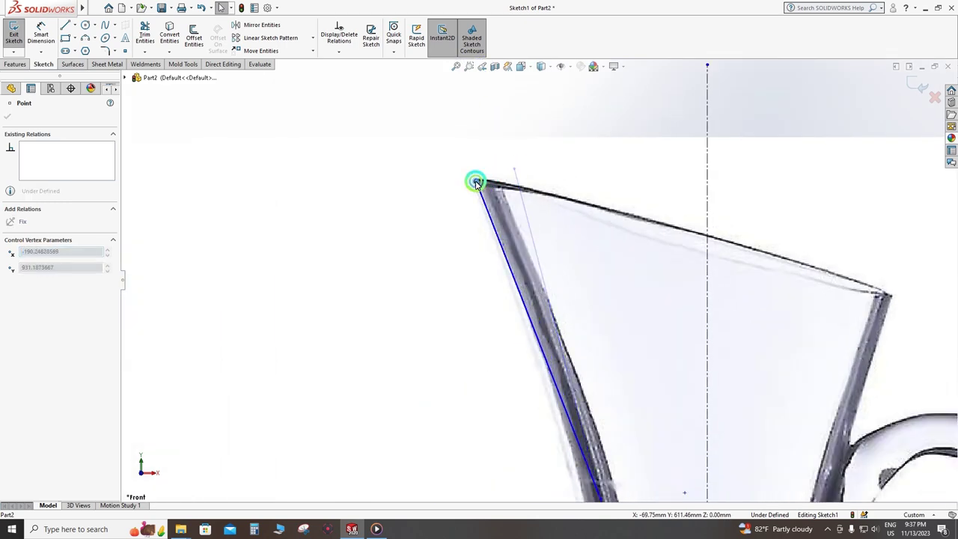
scroll(528, 186, up, 3)
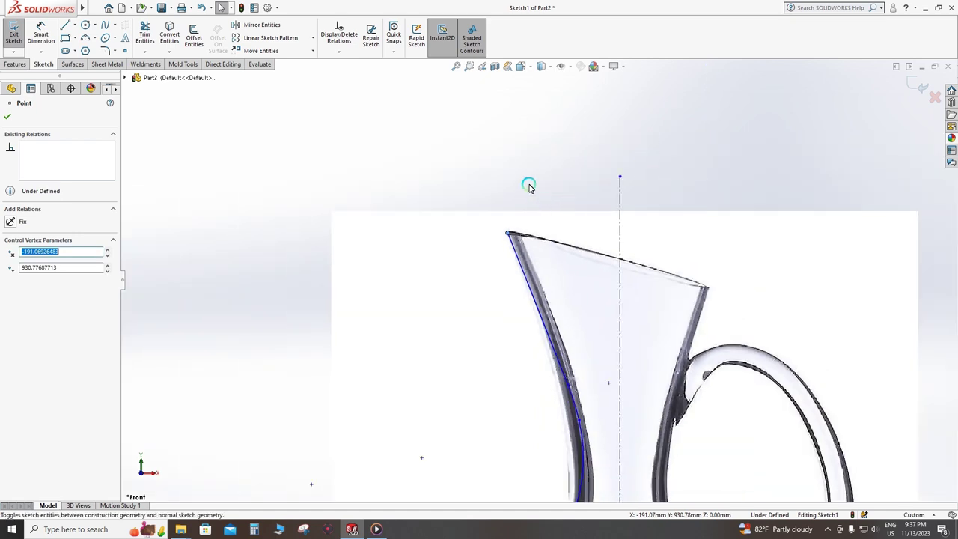
scroll(513, 199, up, 2)
scroll(565, 343, down, 2)
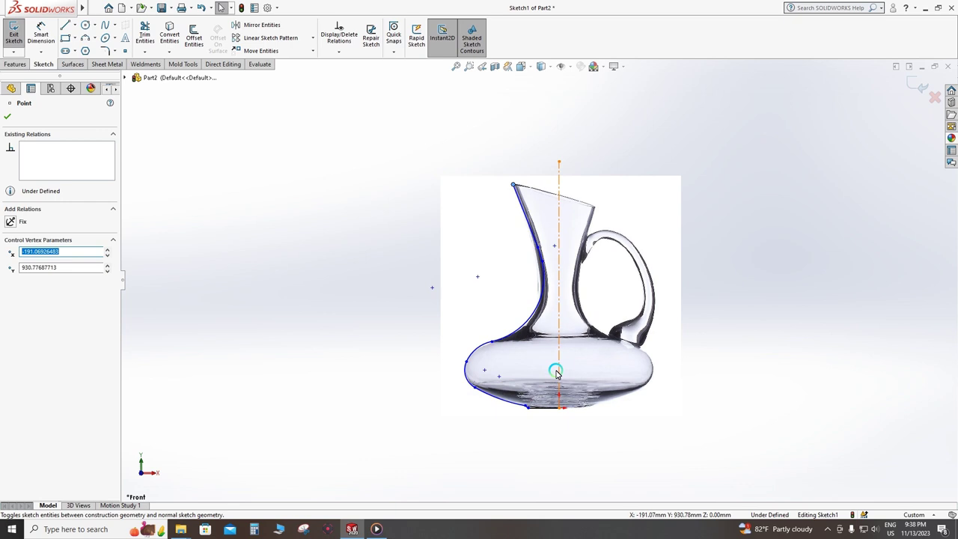
- Revolve the profile about the centerline as a 10 mm thin feature
click(10, 88)
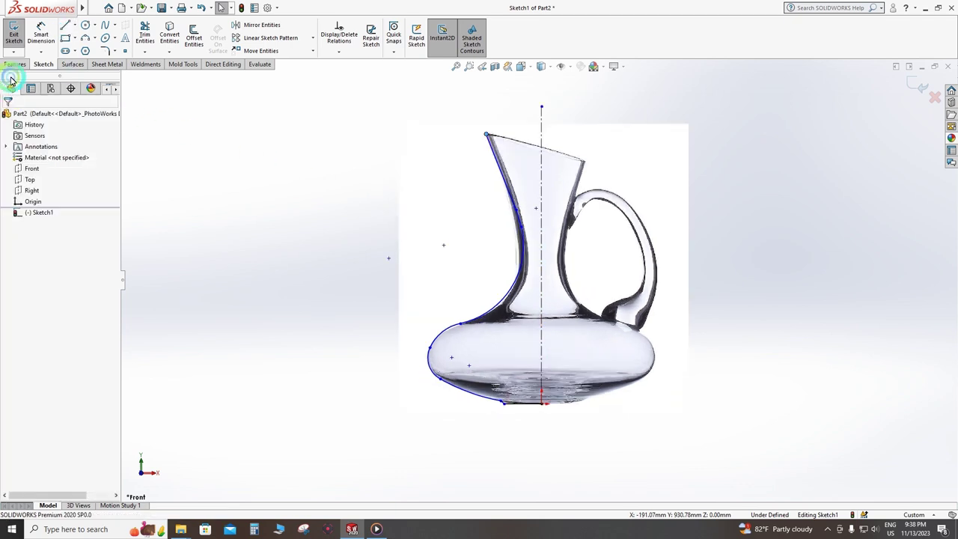
click(11, 66)
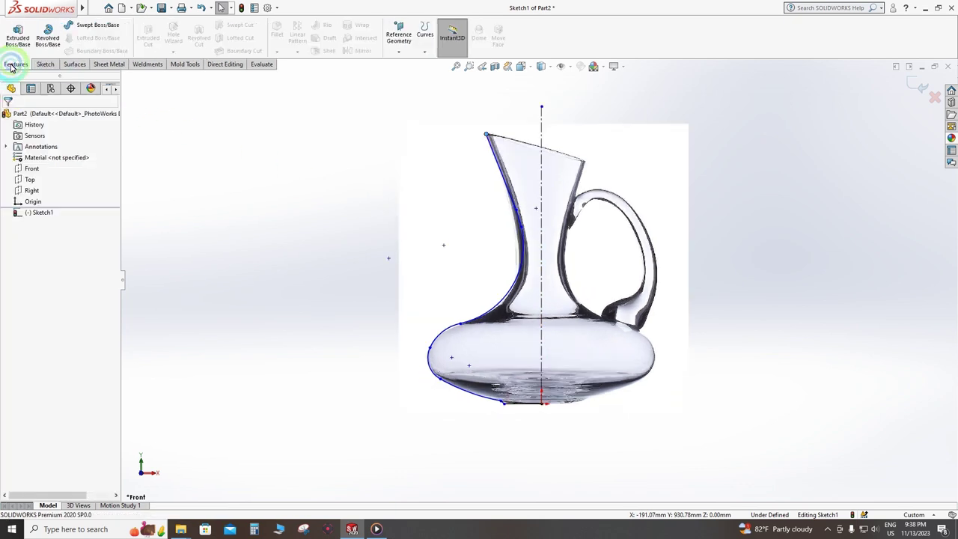
click(54, 39)
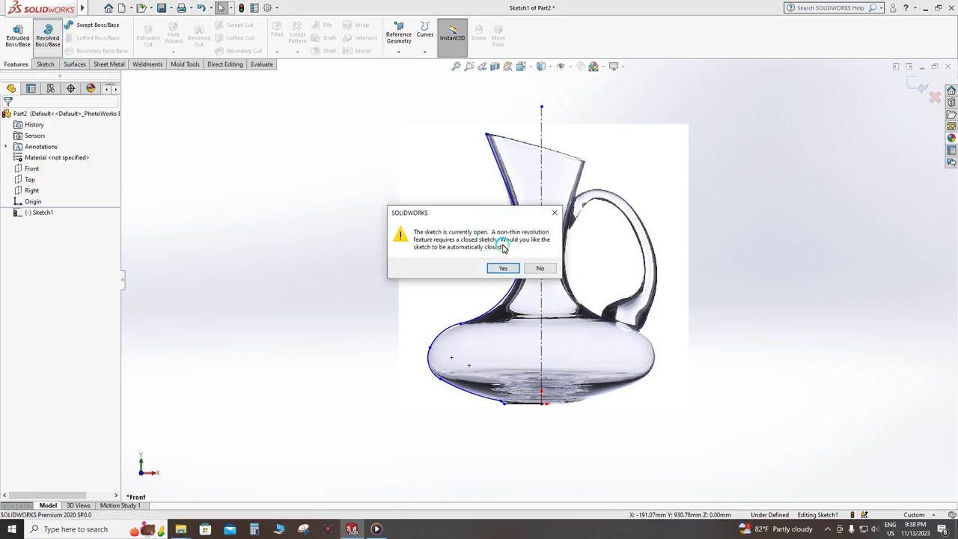
click(511, 269)
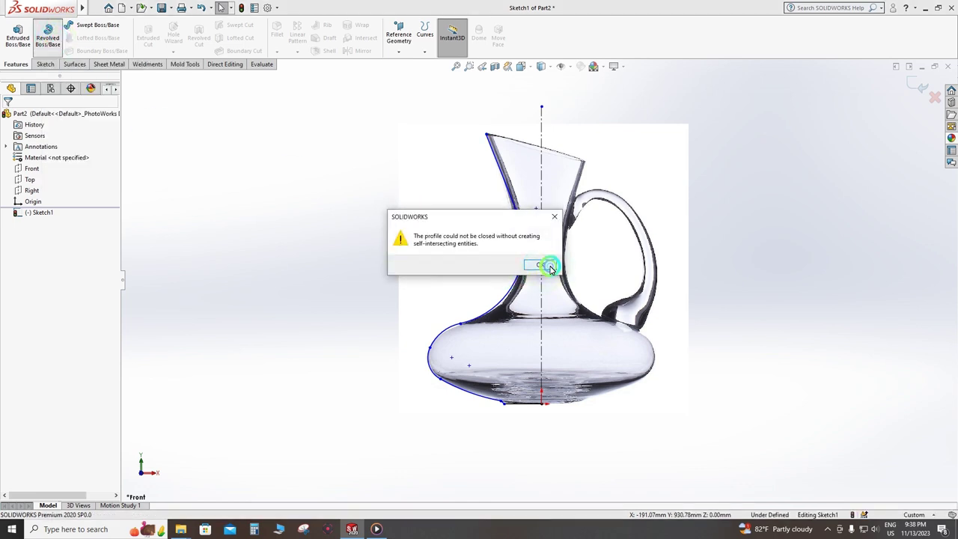
click(550, 266)
click(539, 250)
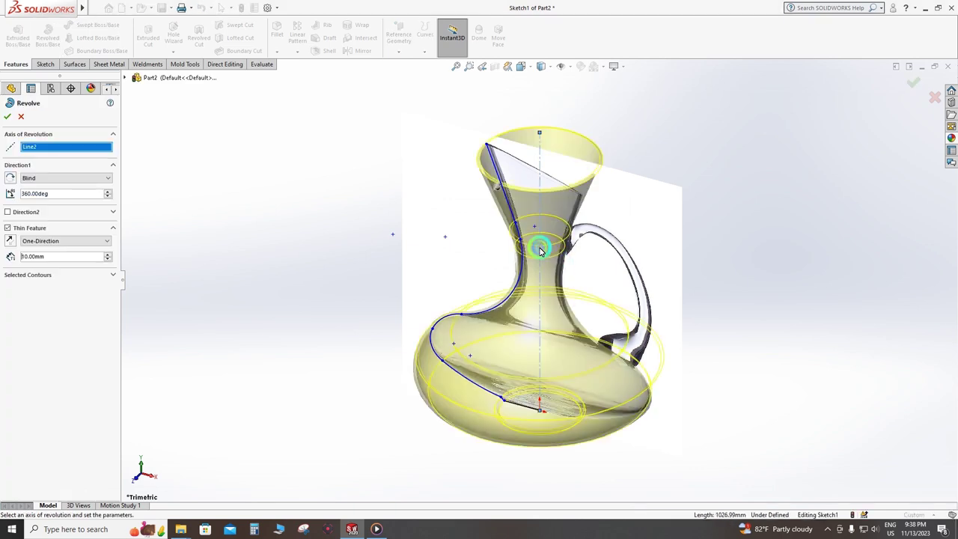
click(7, 118)
- Select Revolve-Thin1, view it Normal To, and zoom in
click(300, 204)
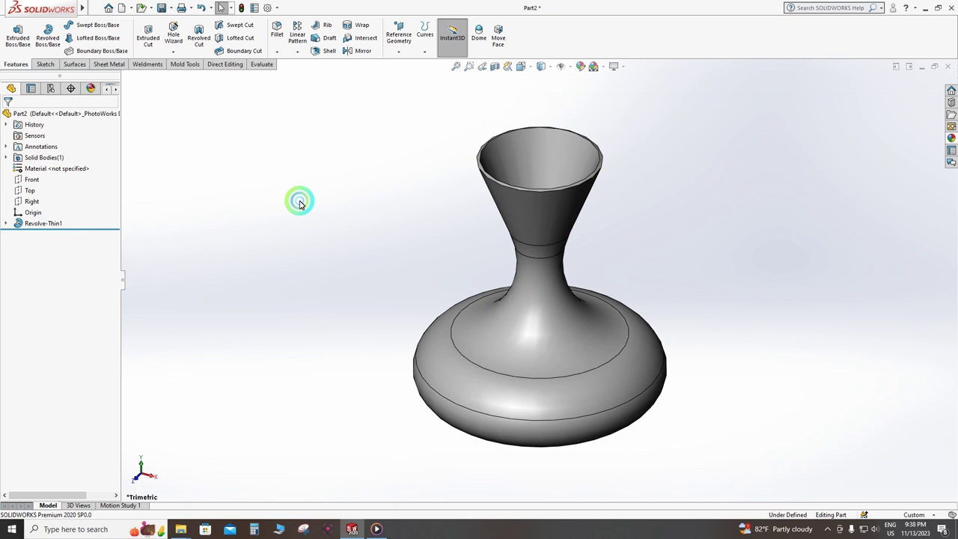
click(39, 223)
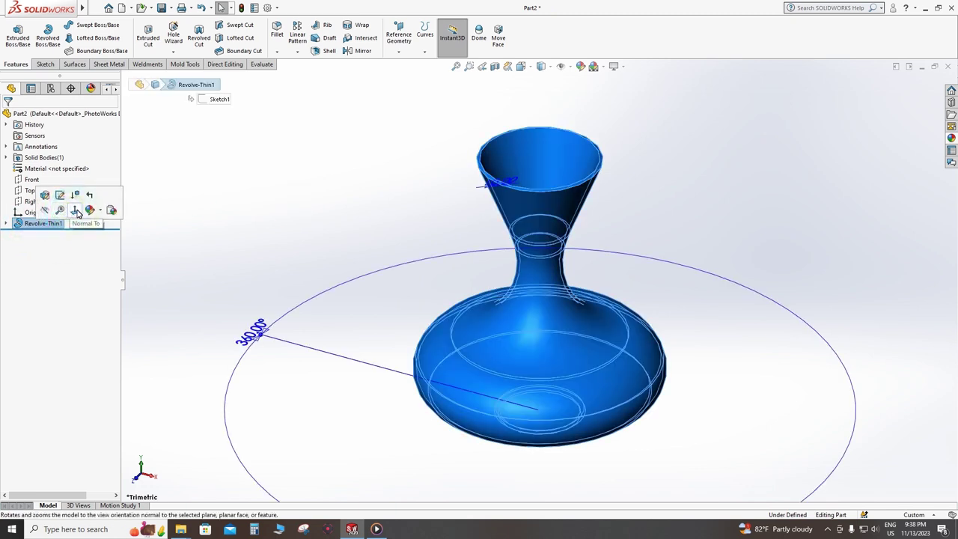
click(76, 210)
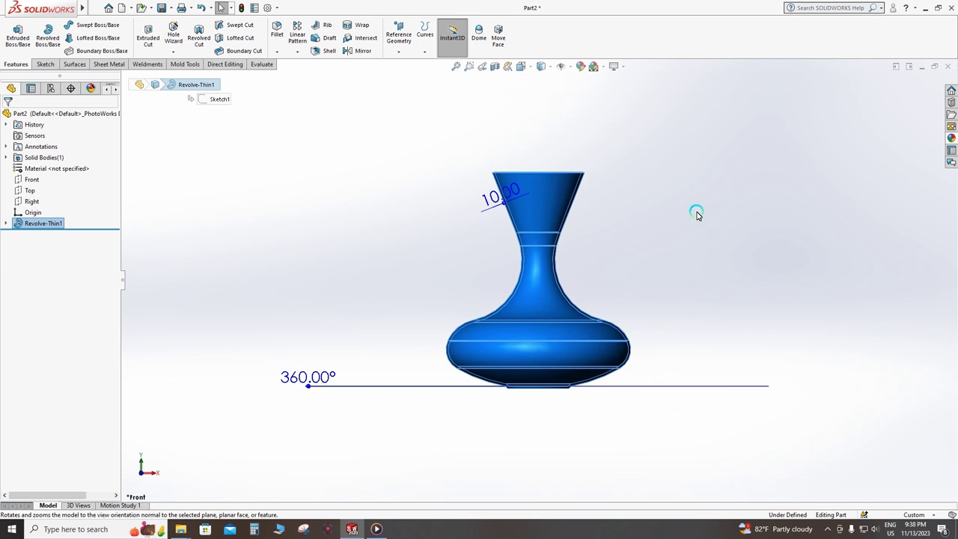
scroll(695, 212, down, 1)
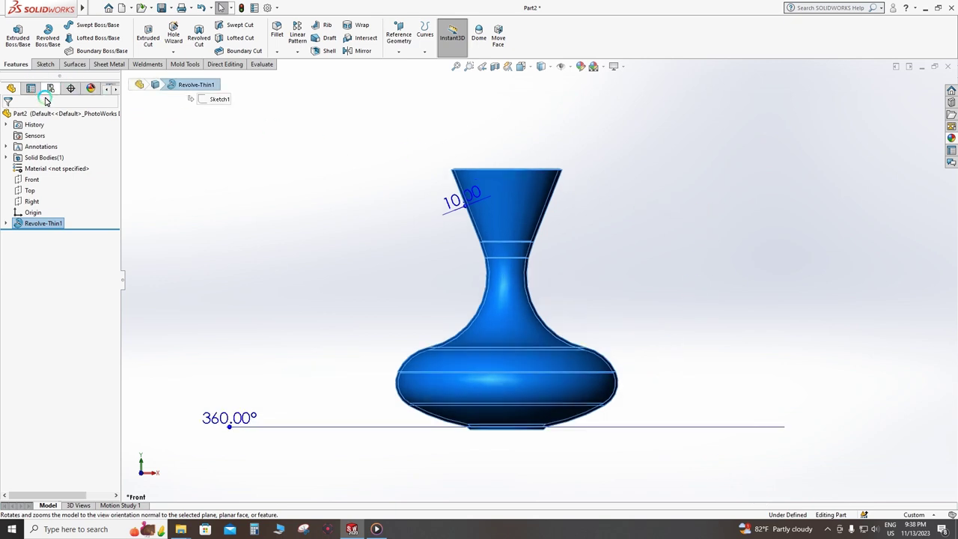
- Start a new sketch on the Front plane with the Line tool active
click(31, 182)
click(39, 169)
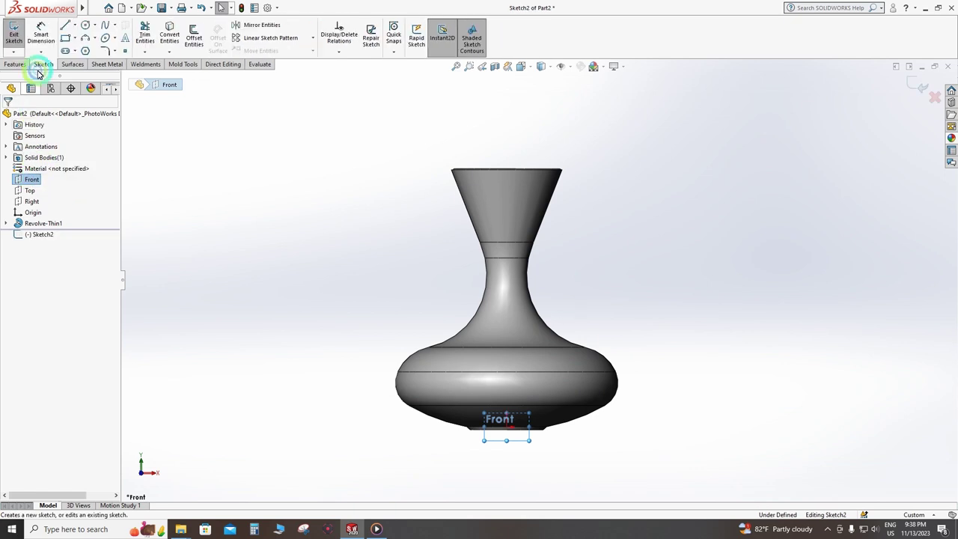
click(65, 26)
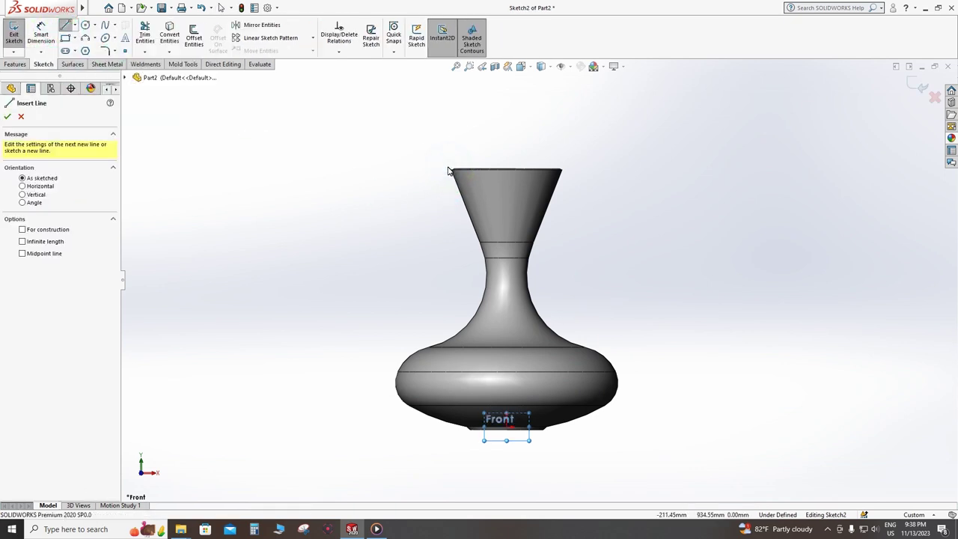
scroll(440, 162, down, 3)
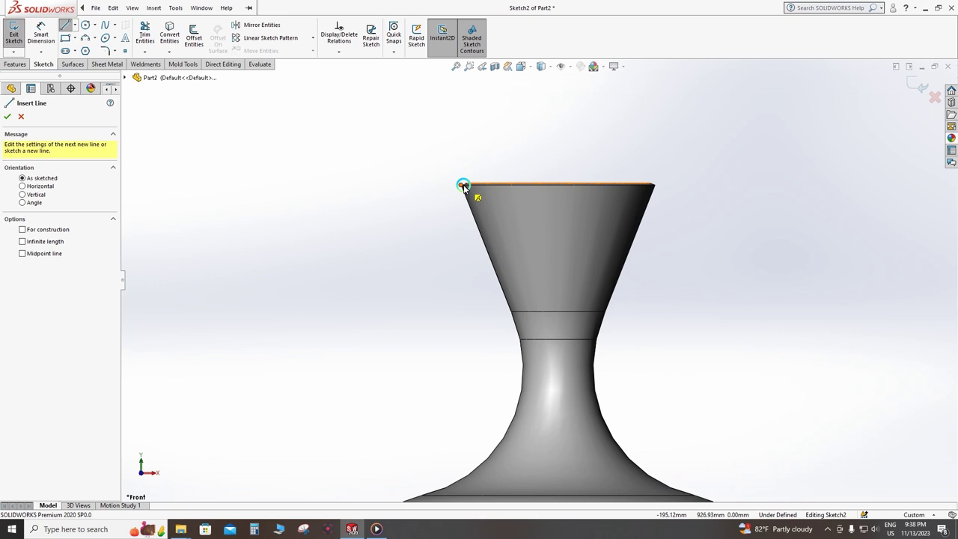
- Draw a closed four-sided outline above the rim, its lower edge slanting across the spout
click(462, 186)
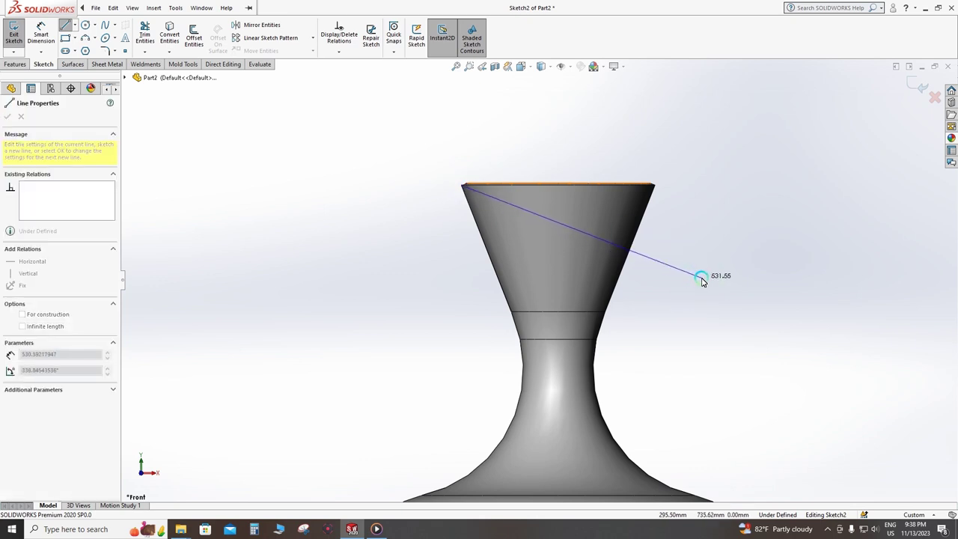
click(701, 278)
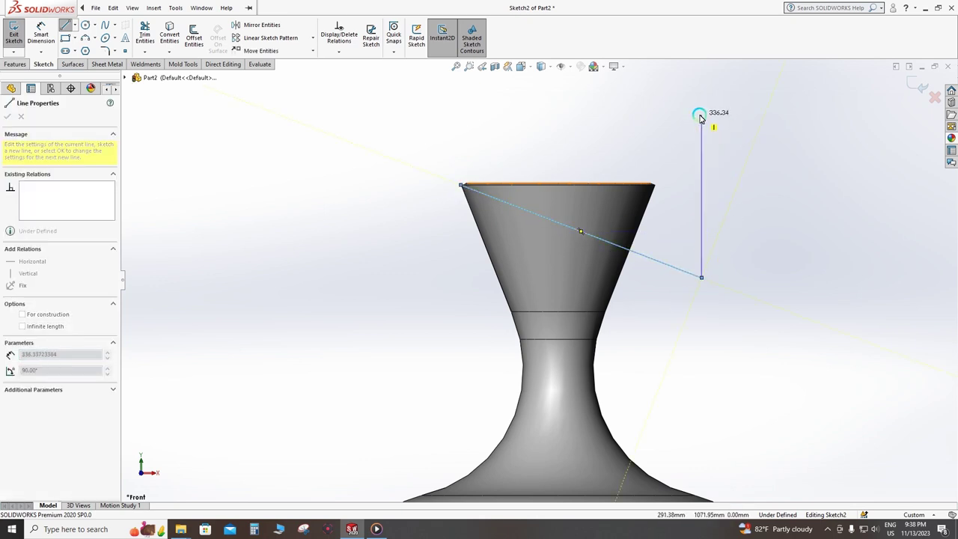
click(601, 126)
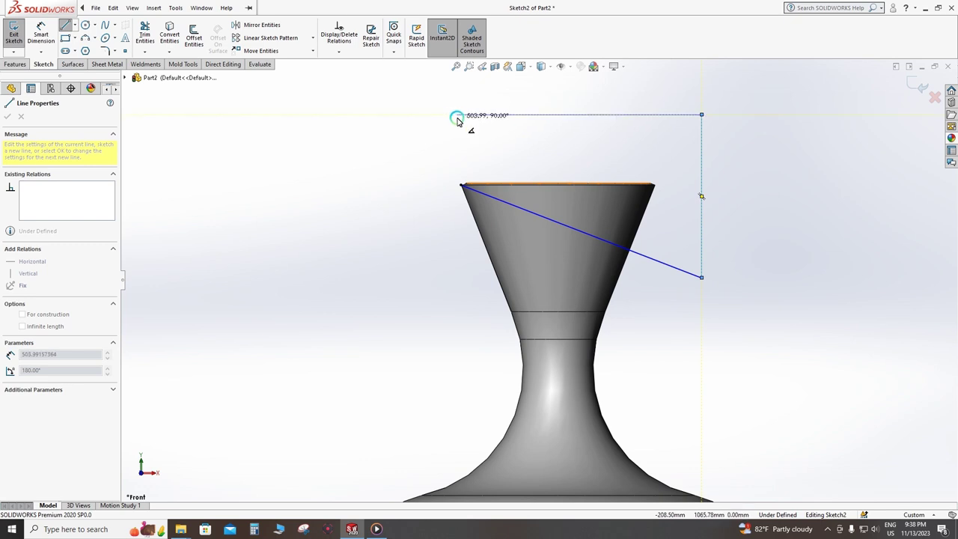
click(456, 115)
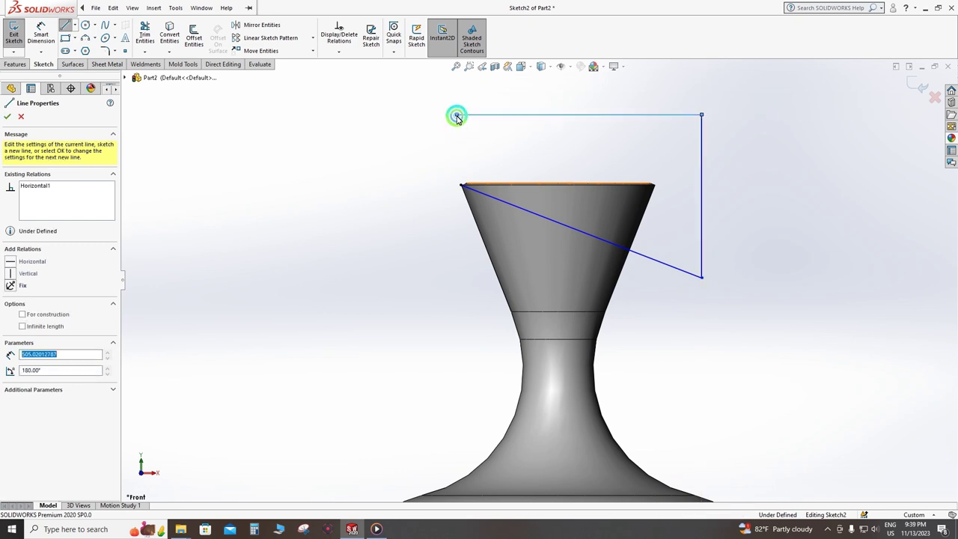
click(462, 187)
right_click(461, 189)
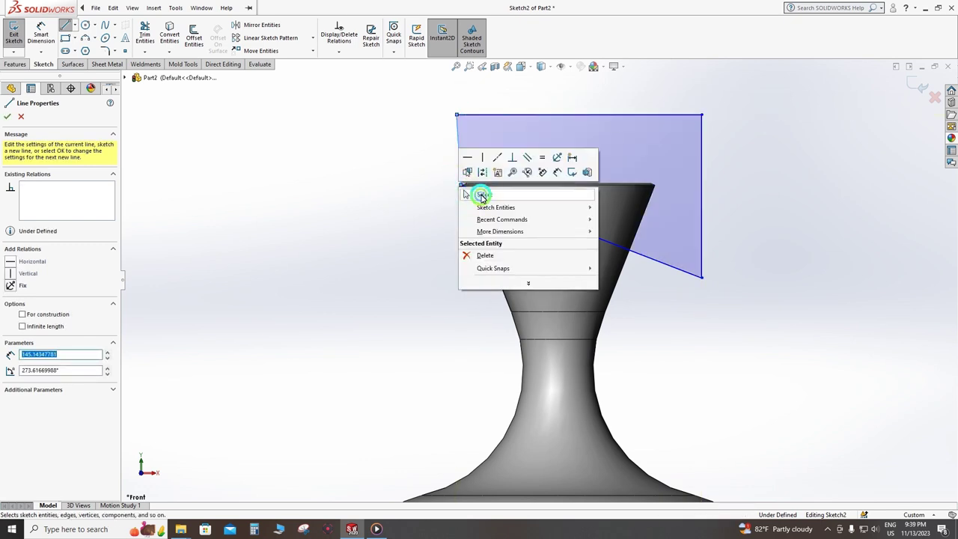
click(481, 195)
- Extrude-cut the slanted profile Mid Plane at 470 mm depth to form the angled spout
click(15, 63)
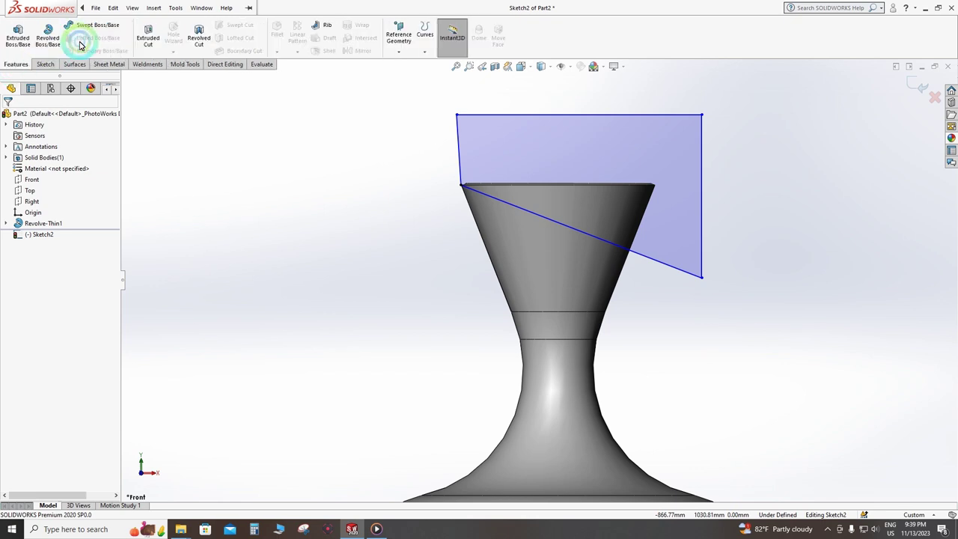
click(147, 39)
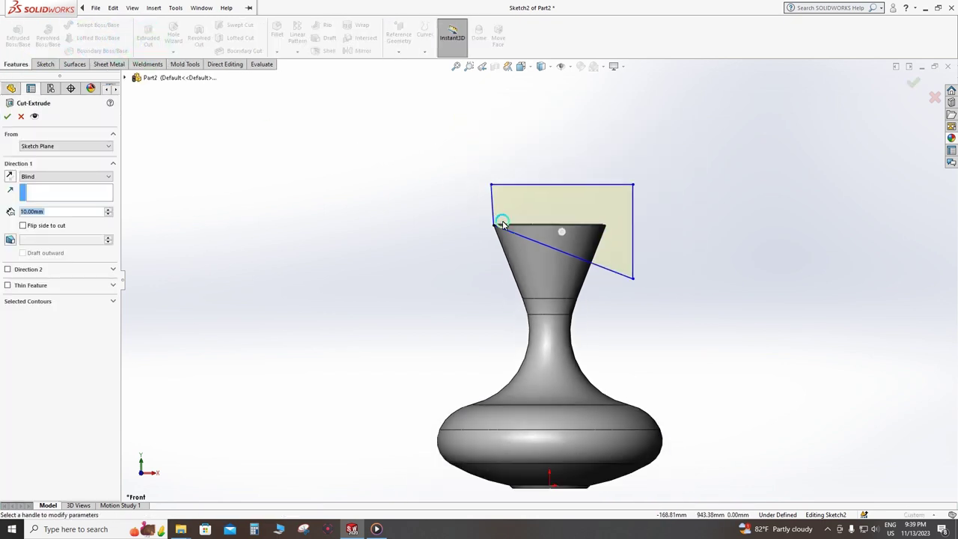
middle_drag(501, 223, 541, 274)
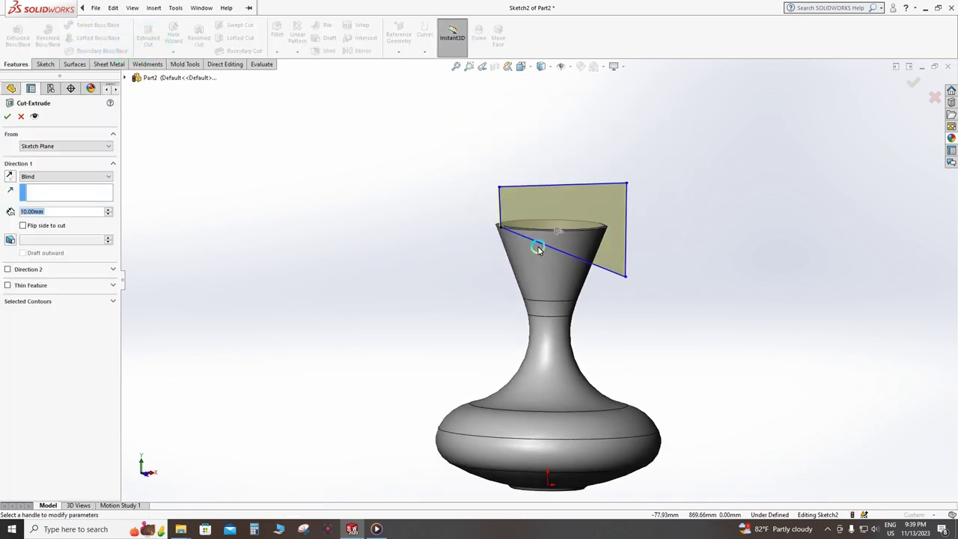
click(50, 178)
click(60, 234)
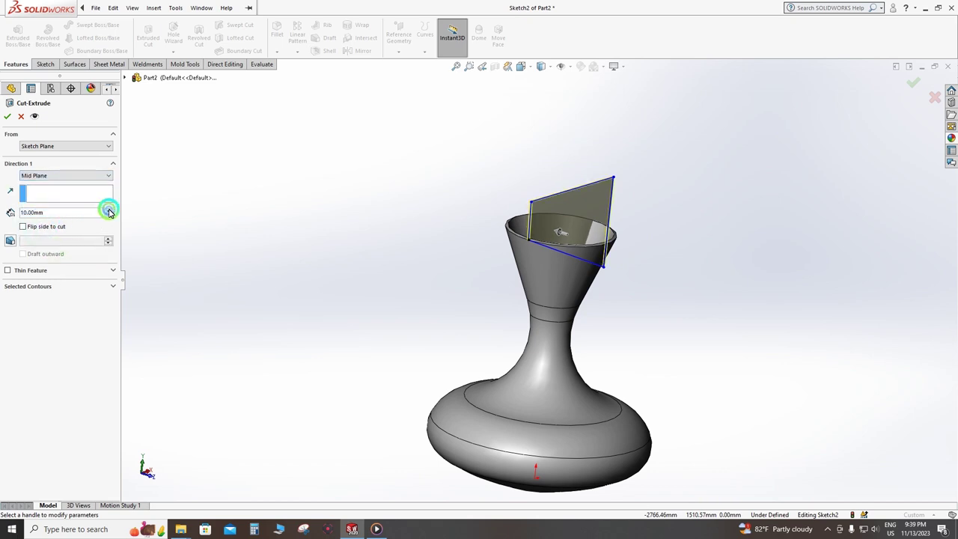
drag(109, 212, 116, 212)
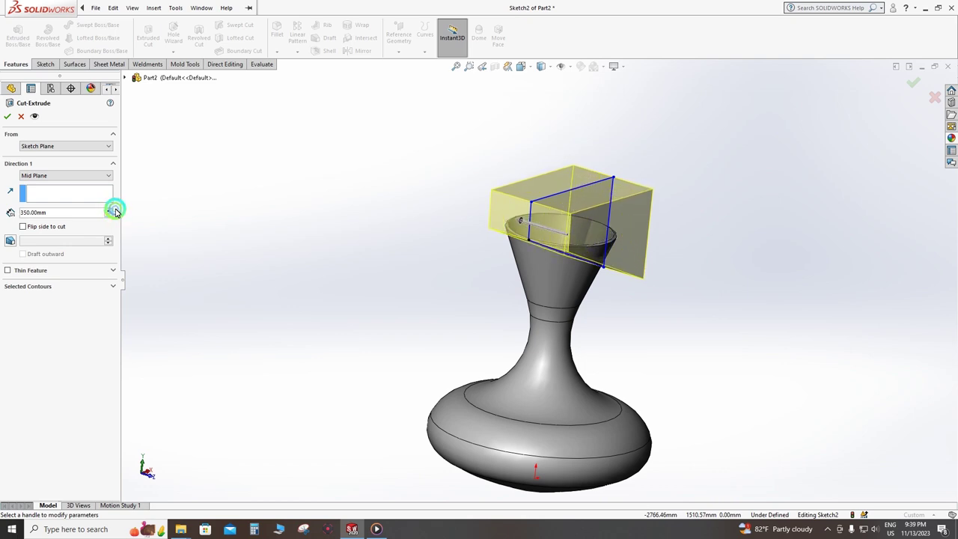
drag(116, 212, 116, 213)
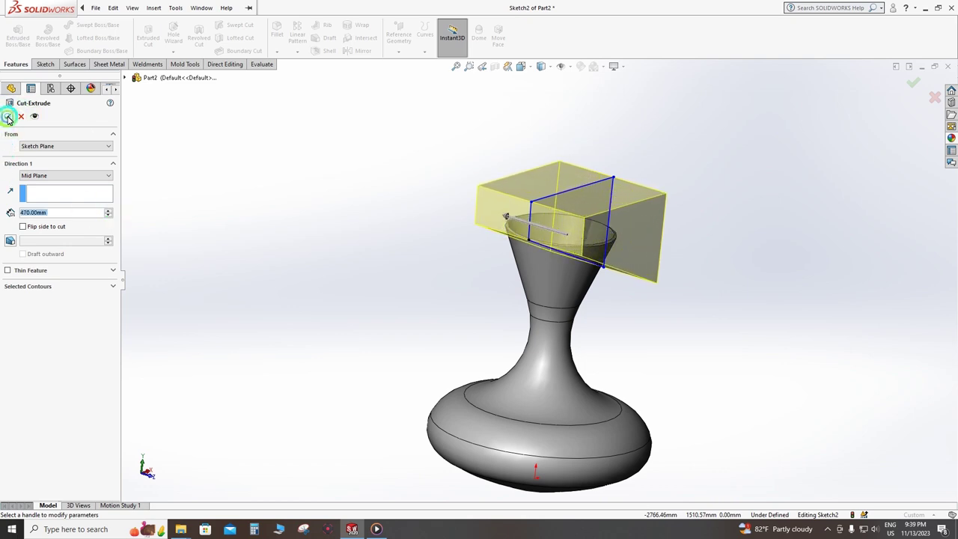
click(8, 118)
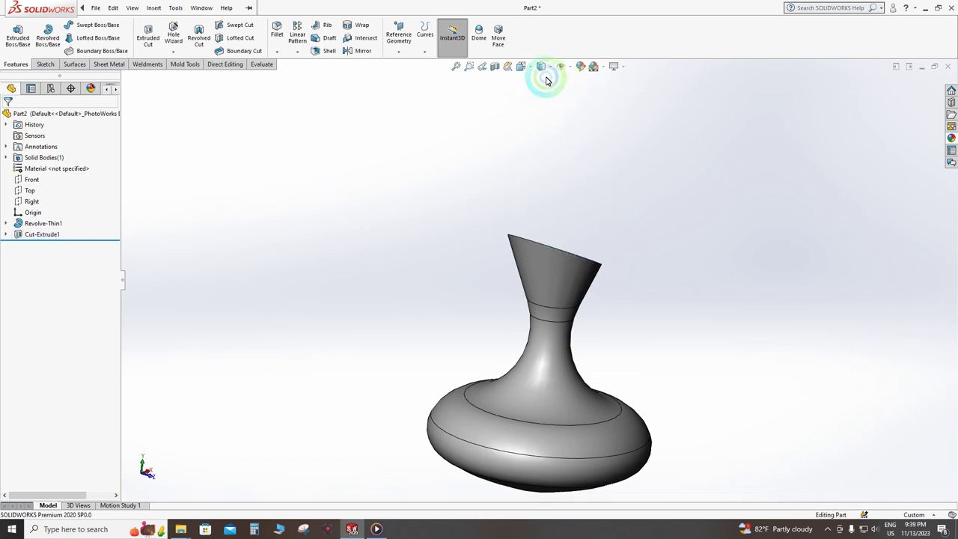
click(41, 234)
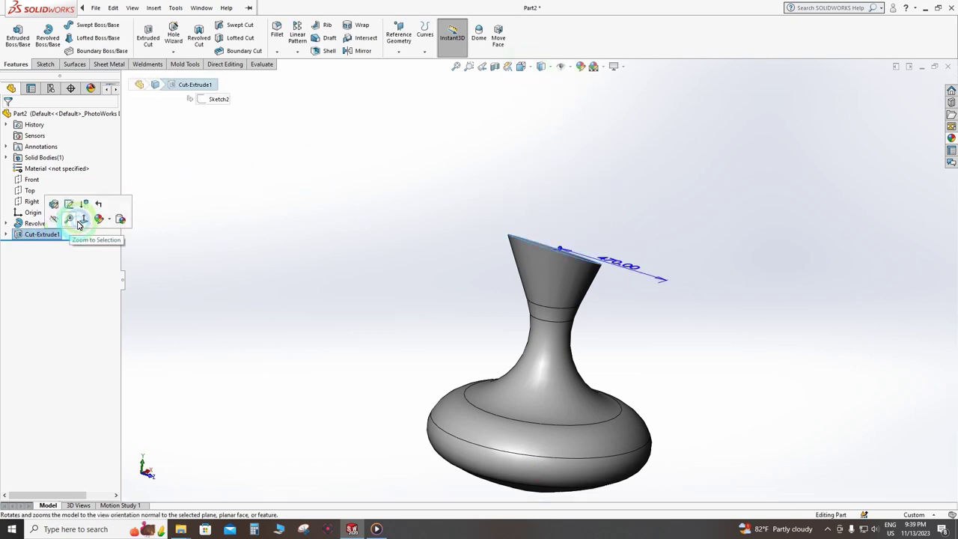
click(80, 225)
click(735, 289)
key(f)
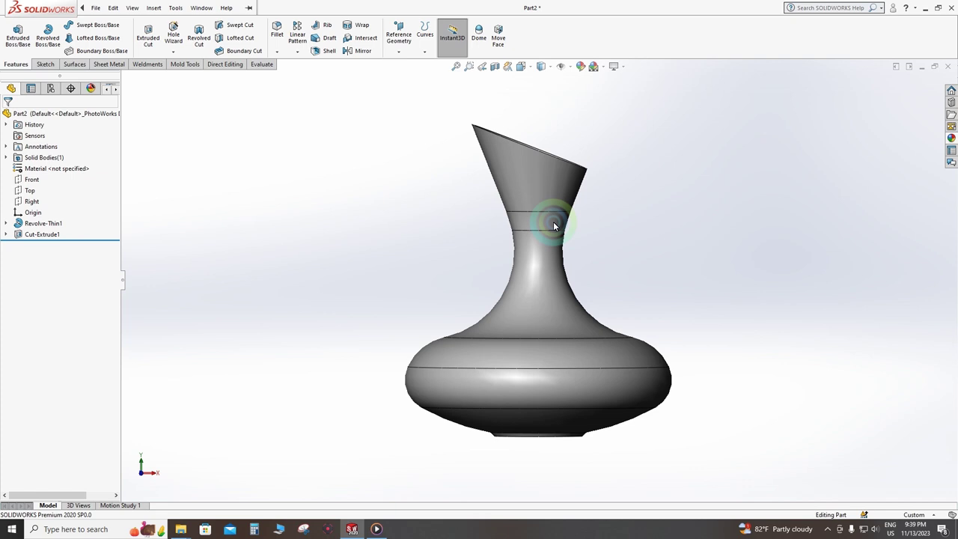
mouse_move(553, 225)
middle_down()
mouse_move(496, 317)
mouse_move(519, 419)
mouse_move(539, 291)
mouse_move(499, 327)
mouse_move(470, 259)
mouse_move(485, 247)
mouse_move(505, 362)
middle_up()
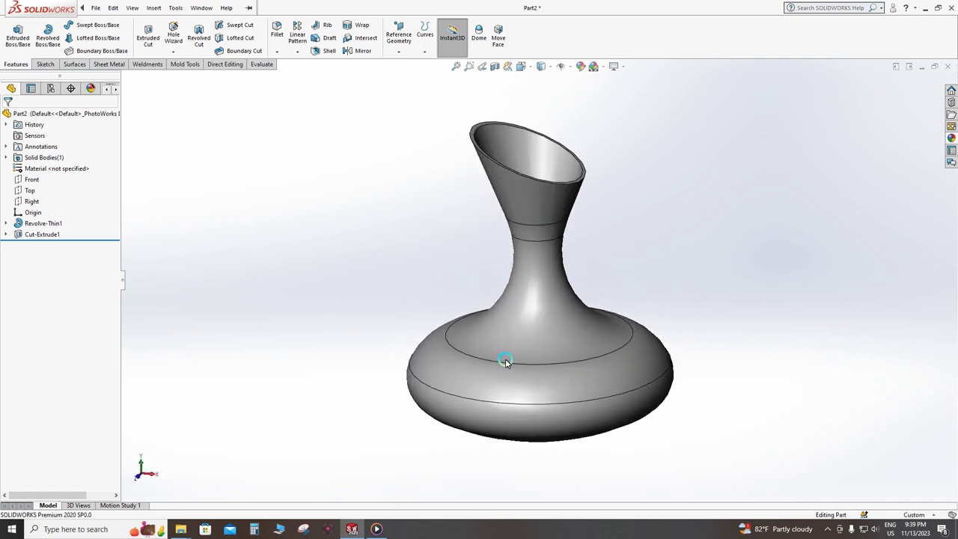
click(42, 234)
click(83, 223)
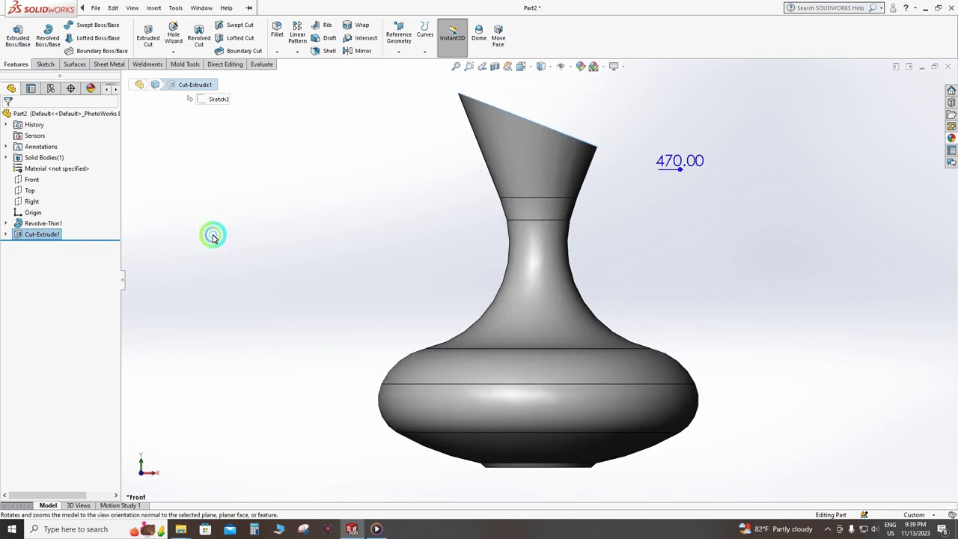
click(748, 249)
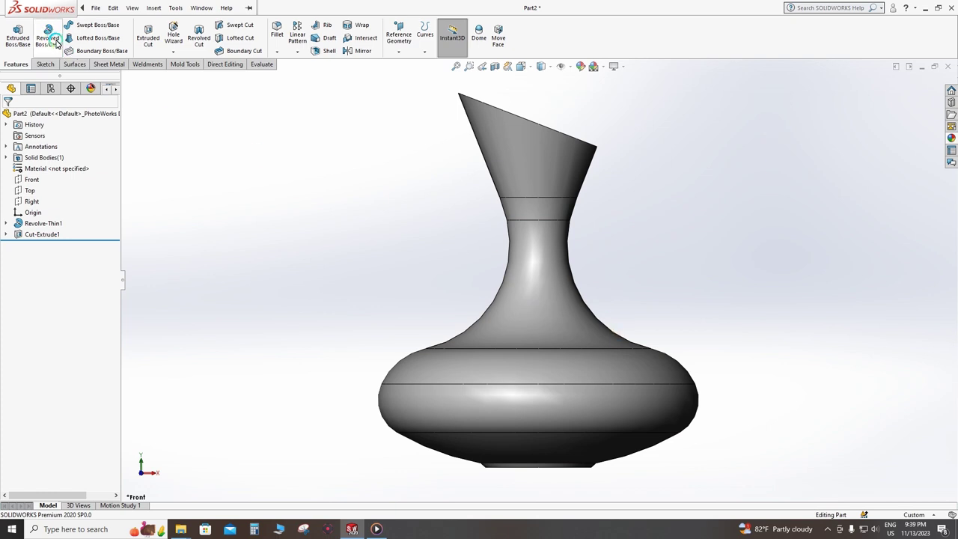
- In a new Front-plane sketch, draw a looping curve from the neck out and down to the shoulder
click(32, 181)
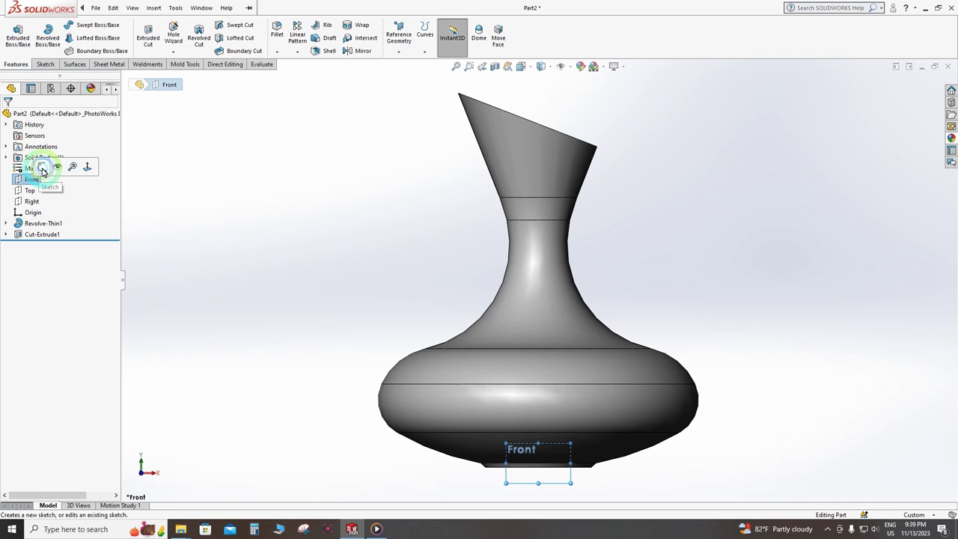
click(27, 164)
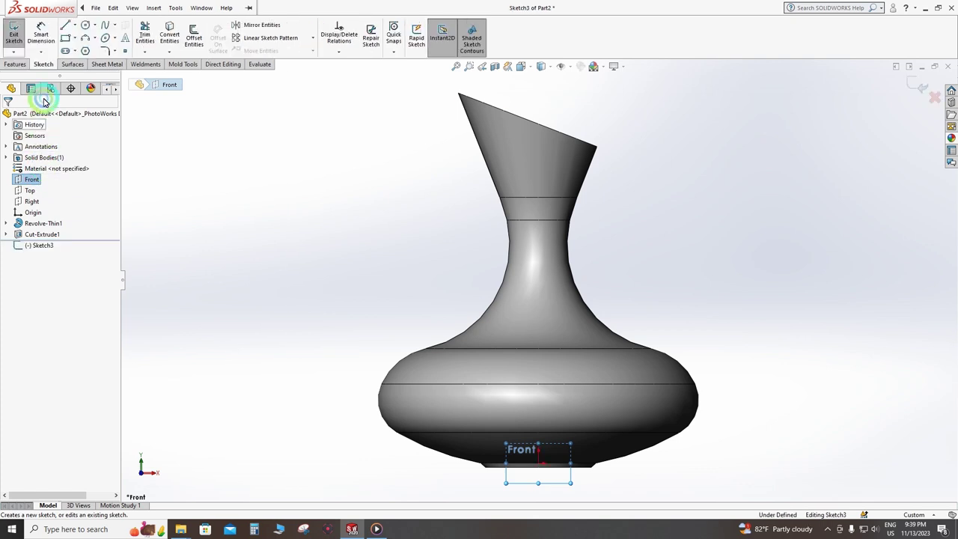
click(86, 39)
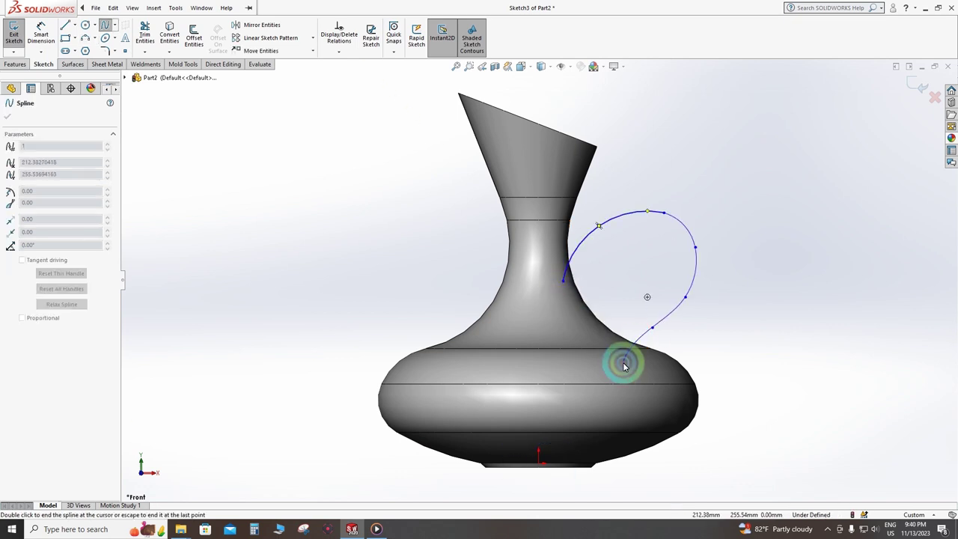
right_click(625, 372)
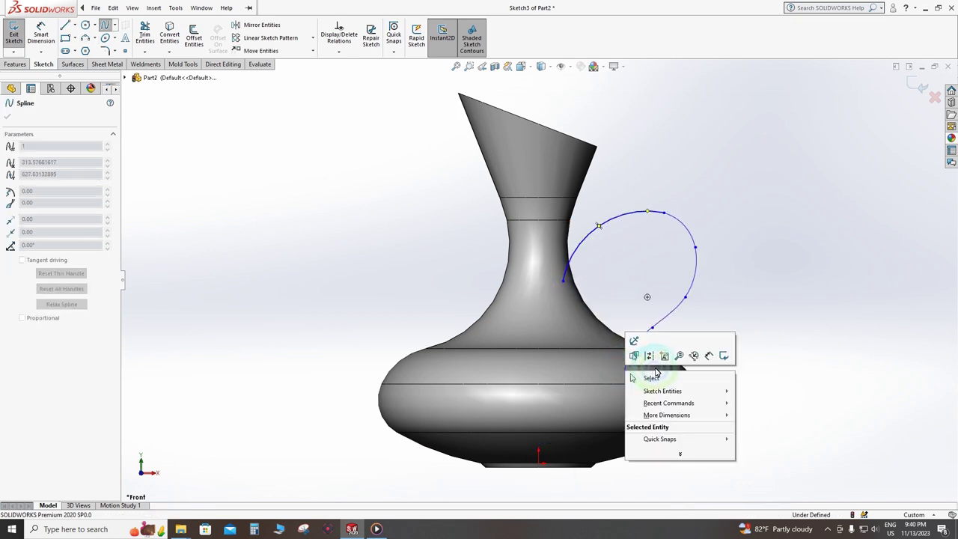
click(642, 377)
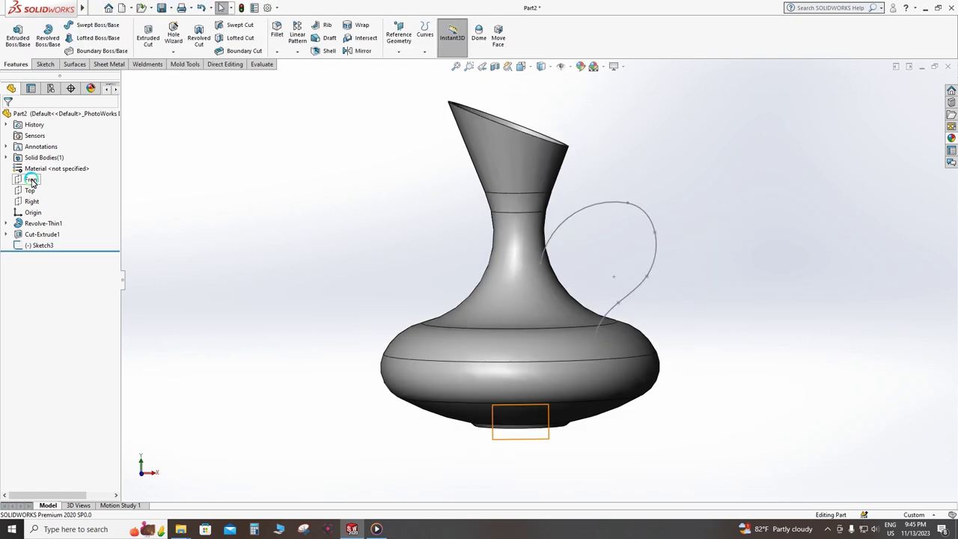
- In another Front-plane sketch, draw a short angled centerline where the handle's top meets the neck
click(31, 181)
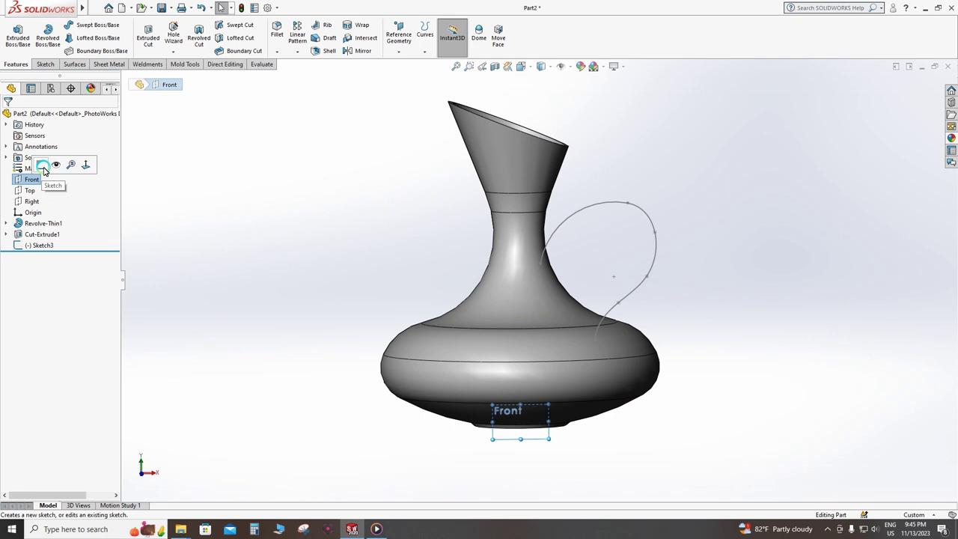
click(308, 206)
click(40, 247)
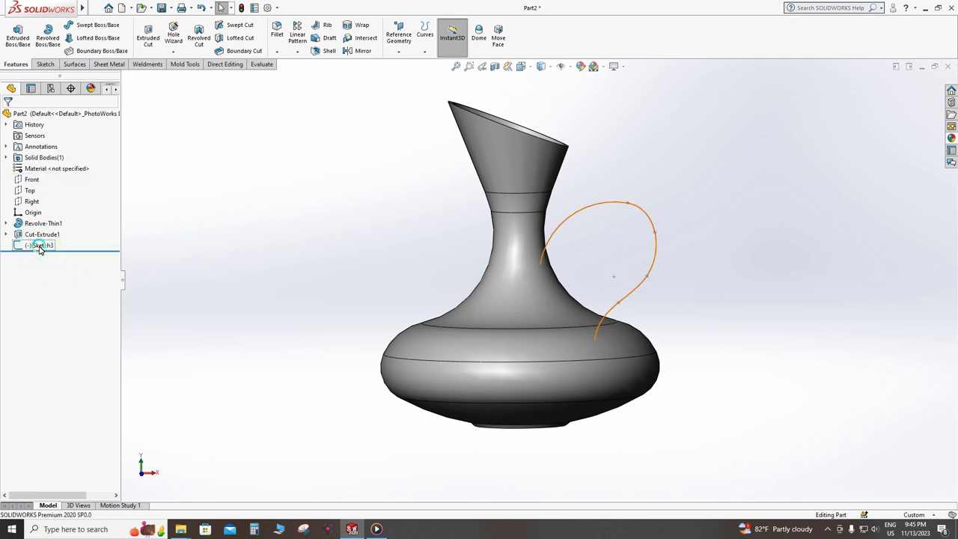
click(31, 182)
click(30, 163)
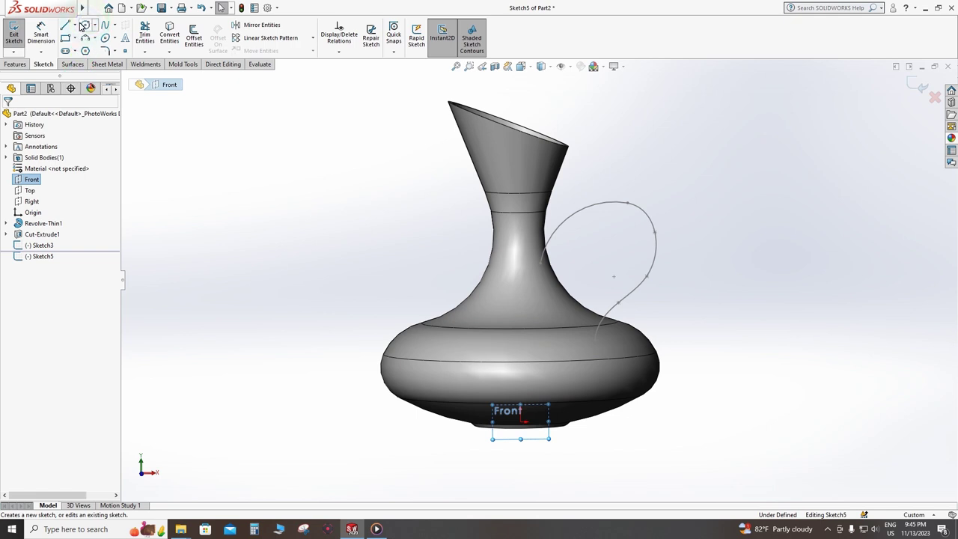
click(75, 25)
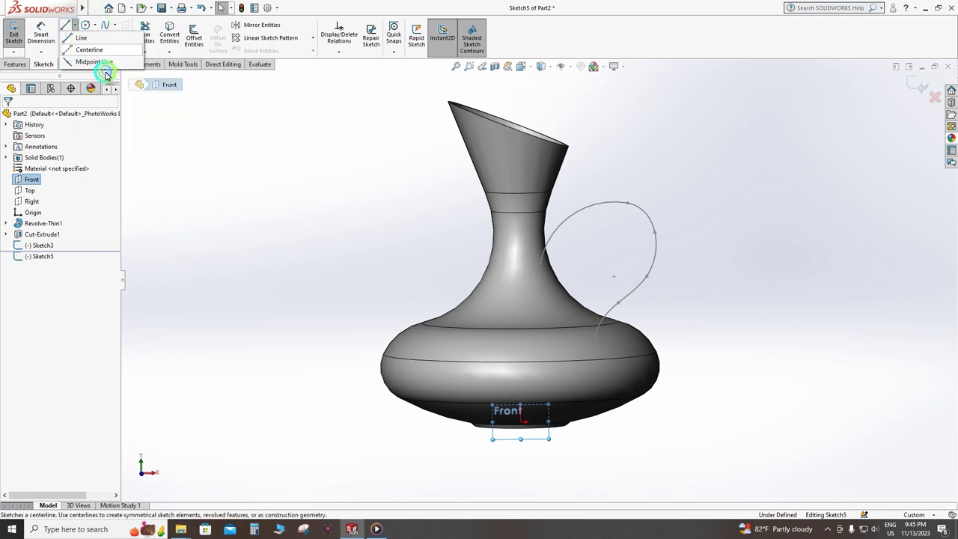
click(86, 45)
click(523, 245)
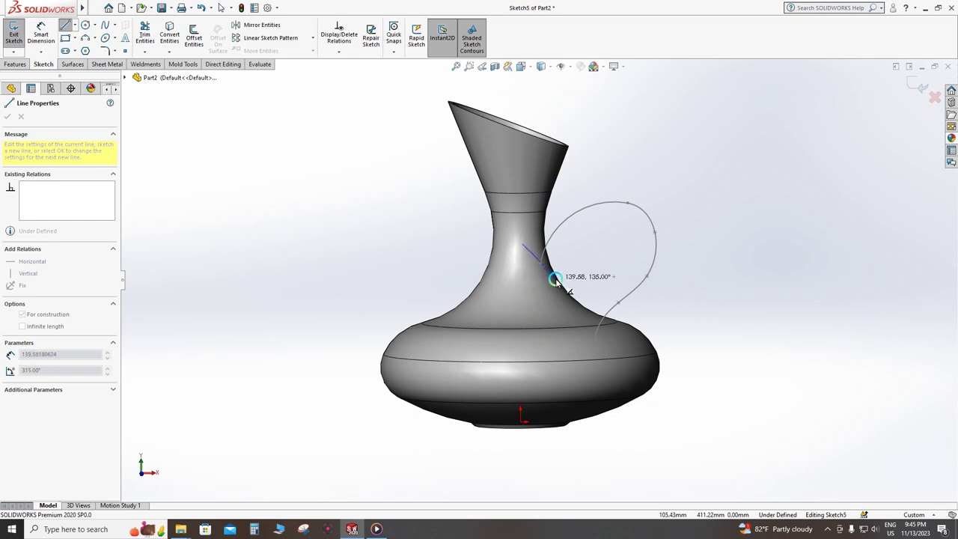
right_click(551, 275)
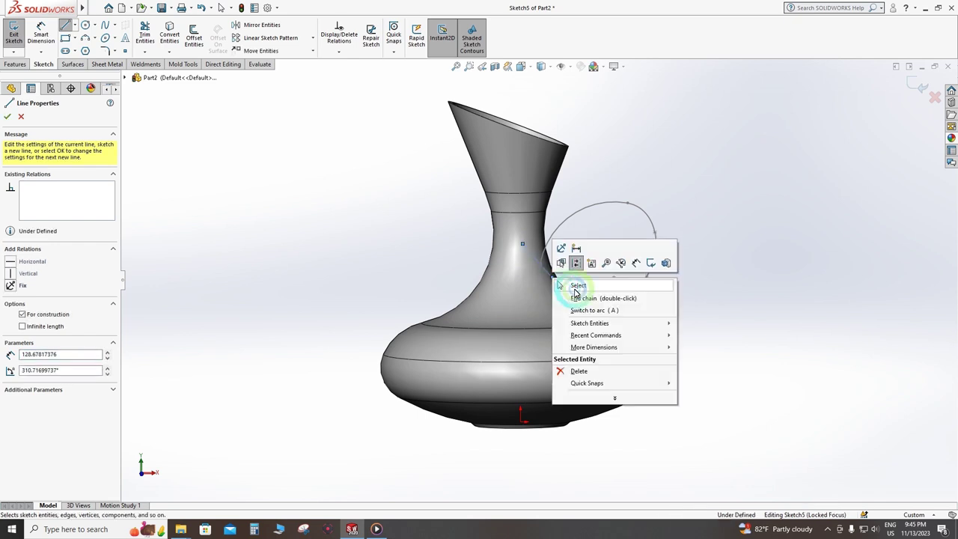
click(559, 229)
- Create Plane2 perpendicular to the Front plane through the neck line Line1@Sketch5
click(30, 182)
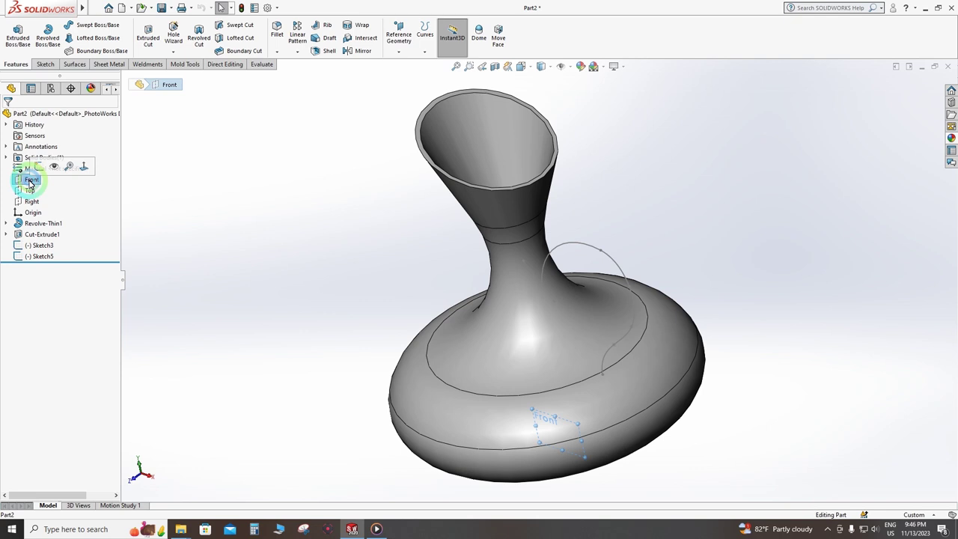
click(84, 165)
click(408, 47)
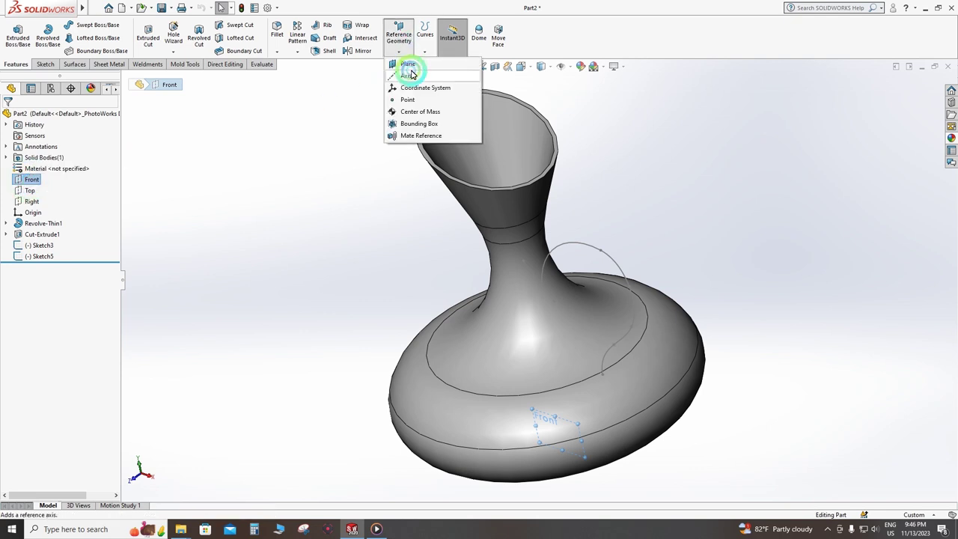
click(408, 63)
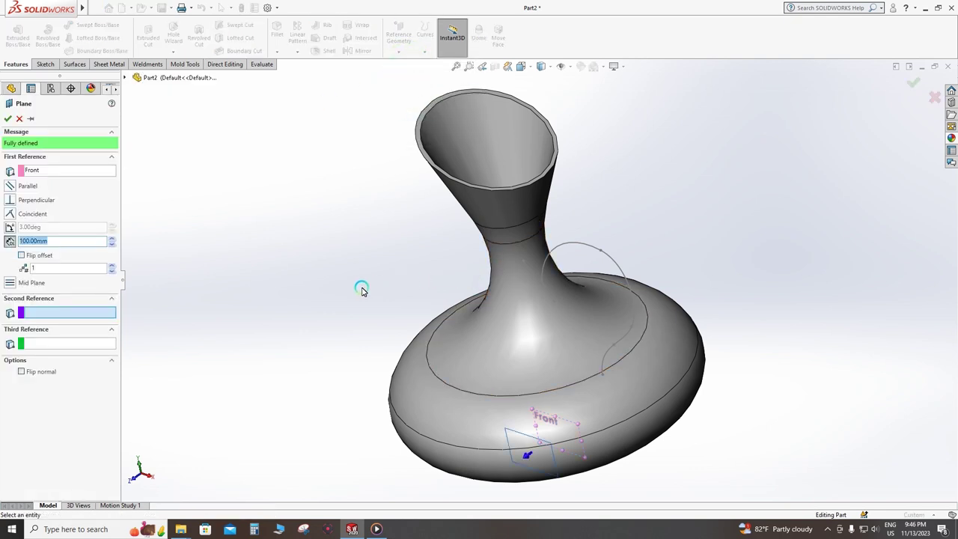
click(528, 269)
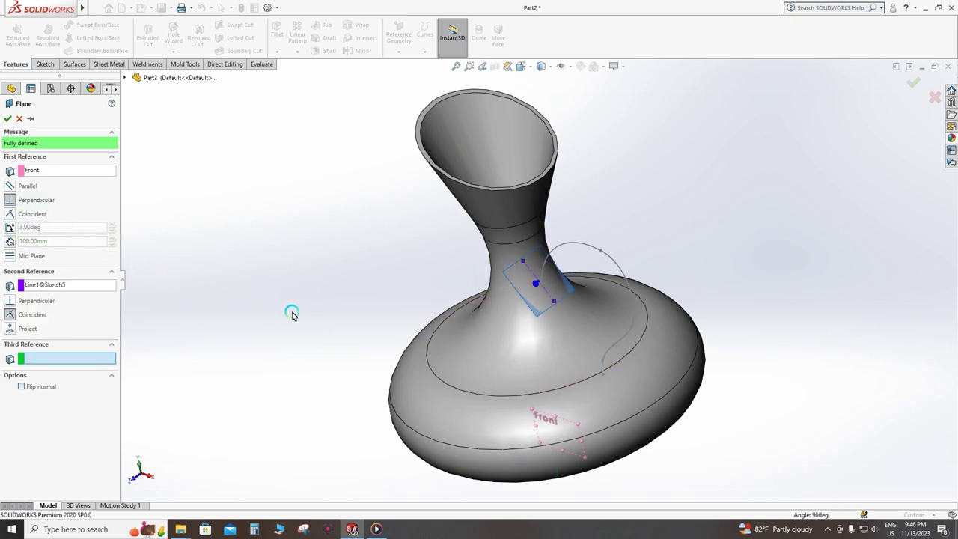
click(9, 117)
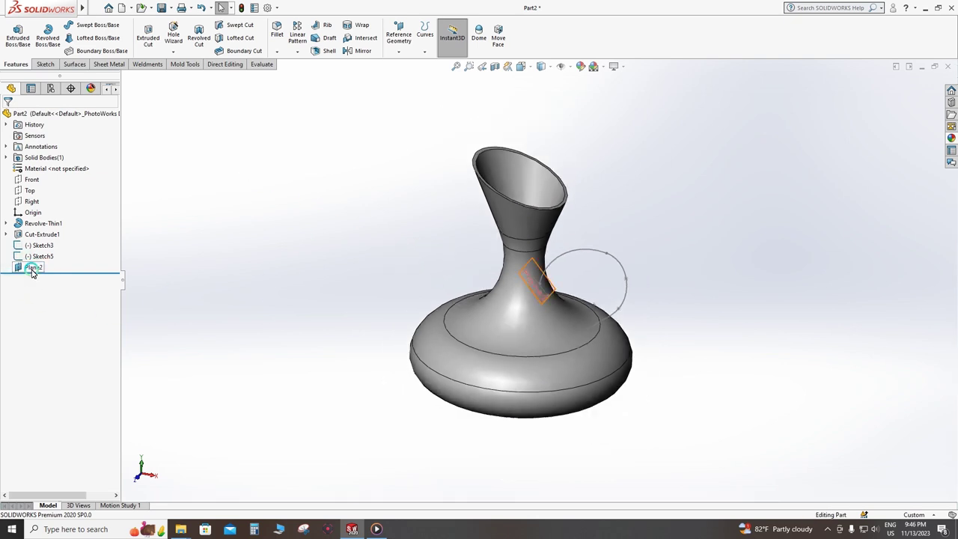
- On Plane2, draw a circle centred at the handle curve's neck end
click(32, 269)
click(45, 254)
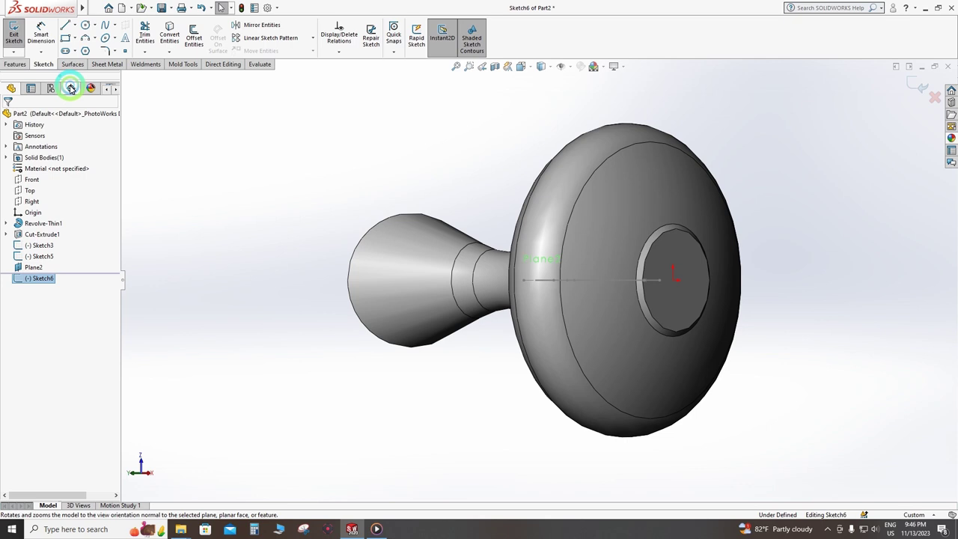
click(87, 28)
key(ctrl+z)
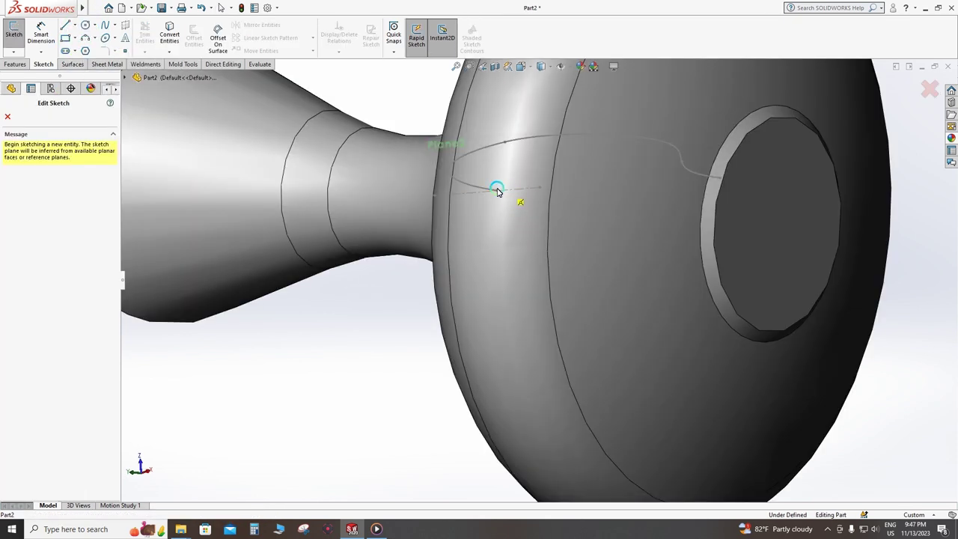
click(552, 163)
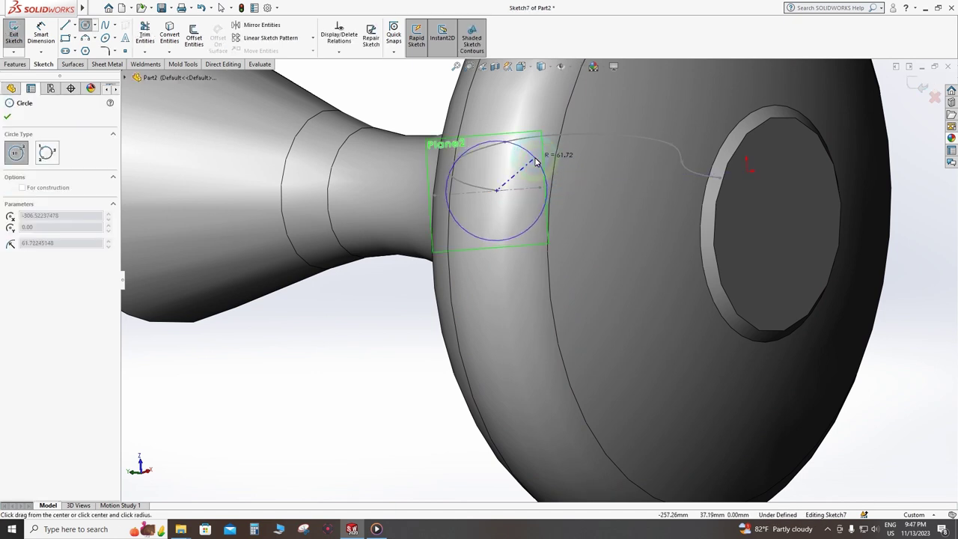
click(550, 168)
click(397, 152)
- Add a diameter dimension to the circle and exit the sketch
click(41, 36)
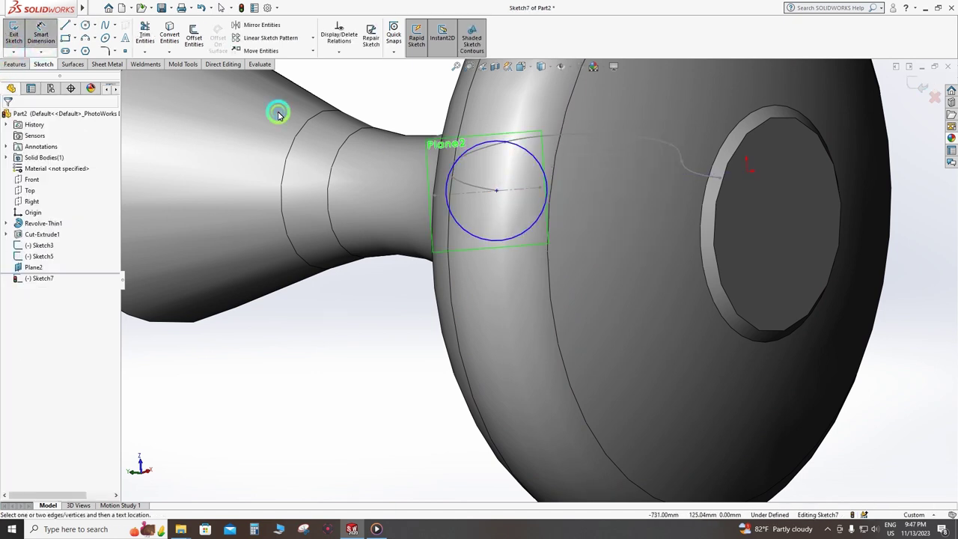
click(541, 211)
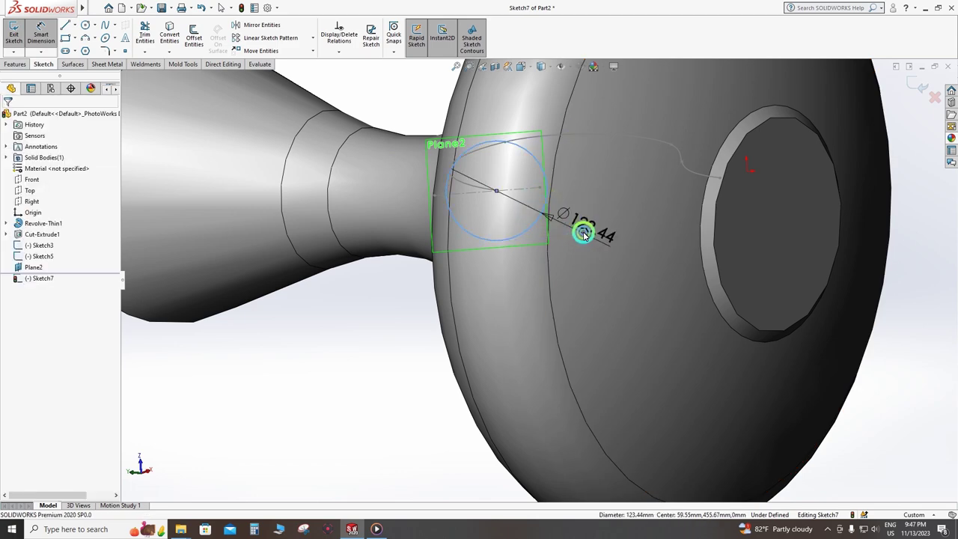
click(579, 232)
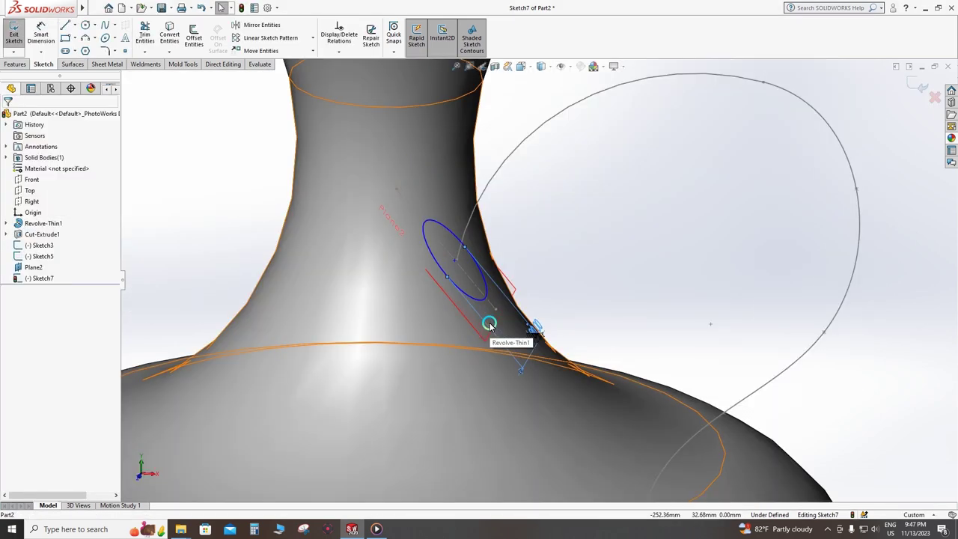
key(Return)
scroll(490, 275, down, 2)
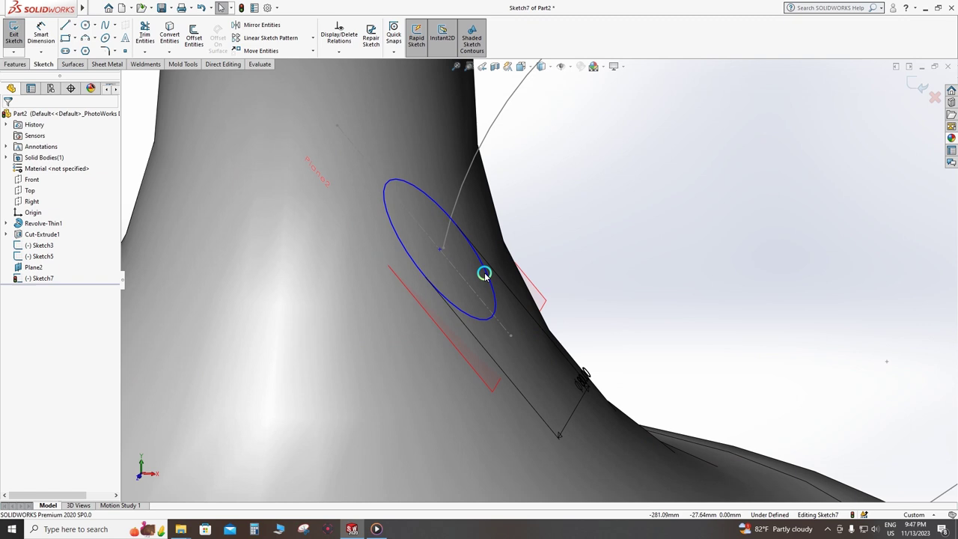
scroll(436, 213, up, 5)
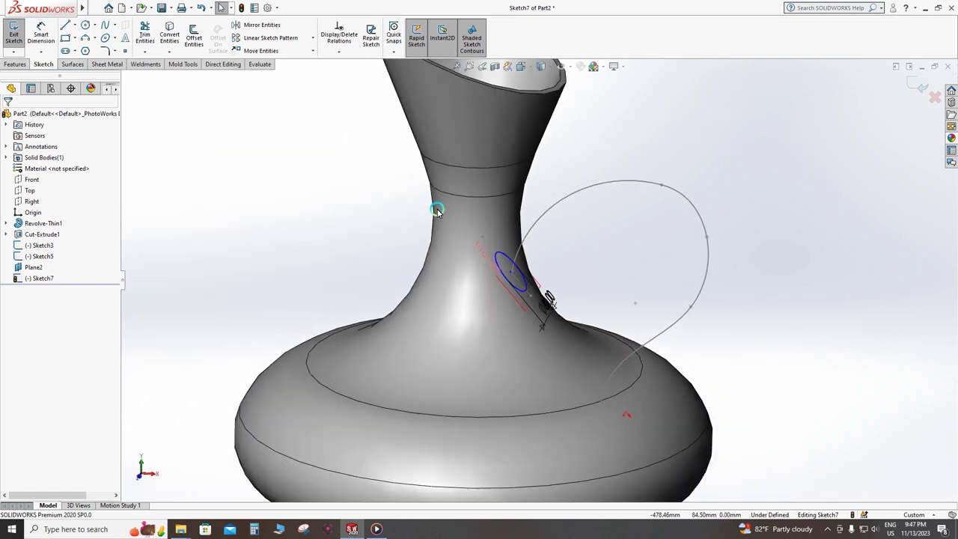
click(919, 89)
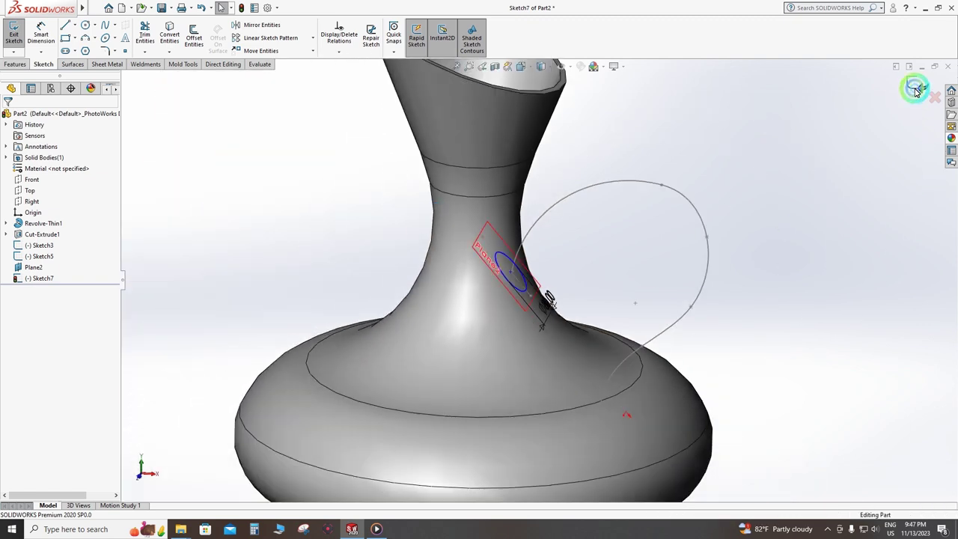
- Sweep the Sketch7 circle along the Sketch3 path into a handle, then view from the Front
click(14, 66)
click(85, 25)
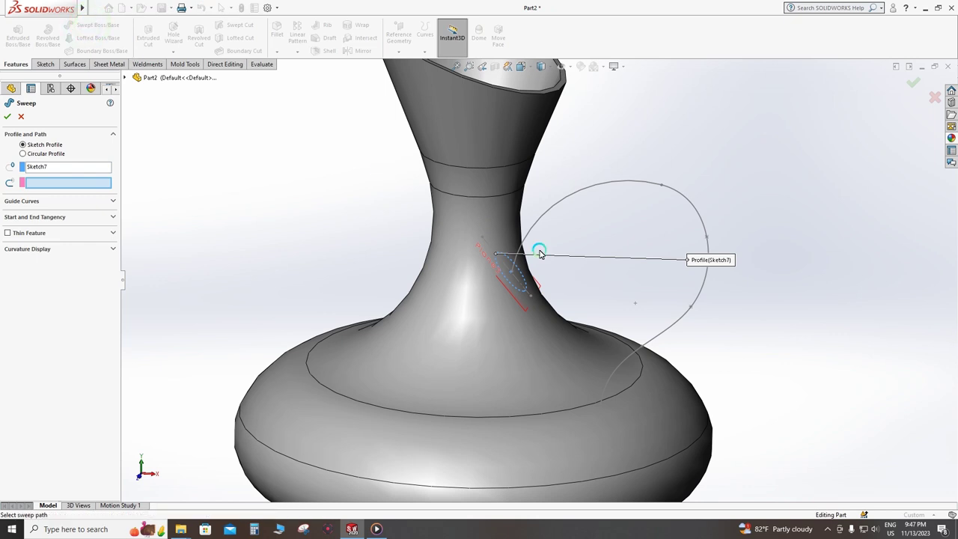
click(565, 198)
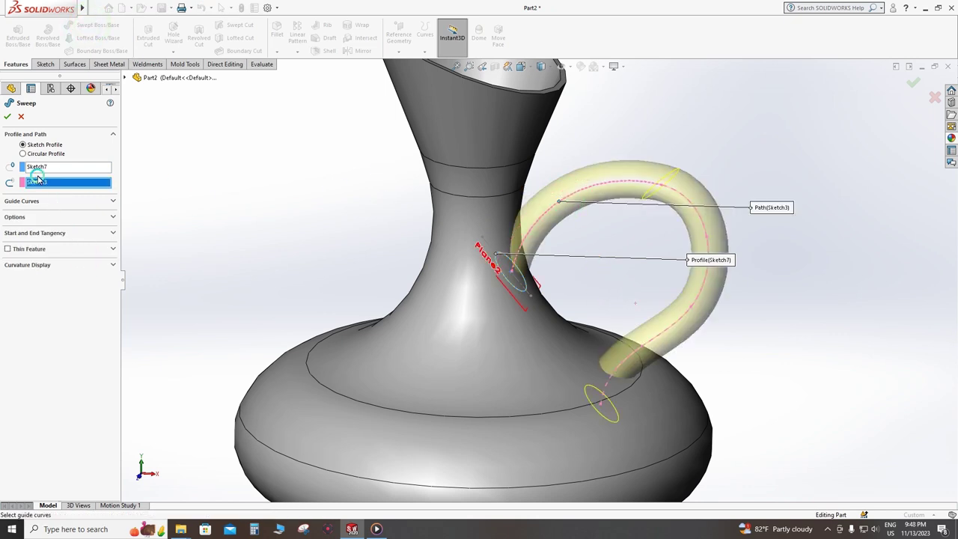
click(7, 118)
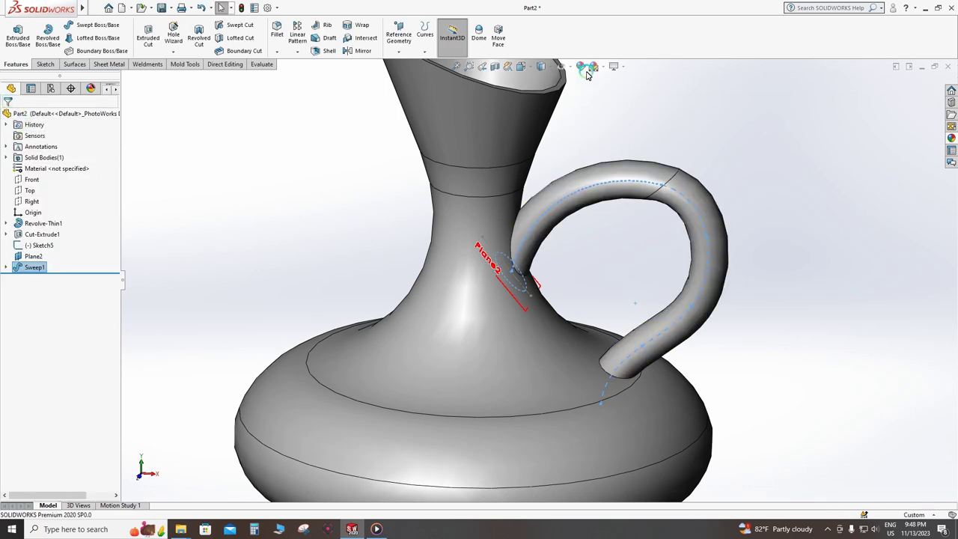
click(522, 66)
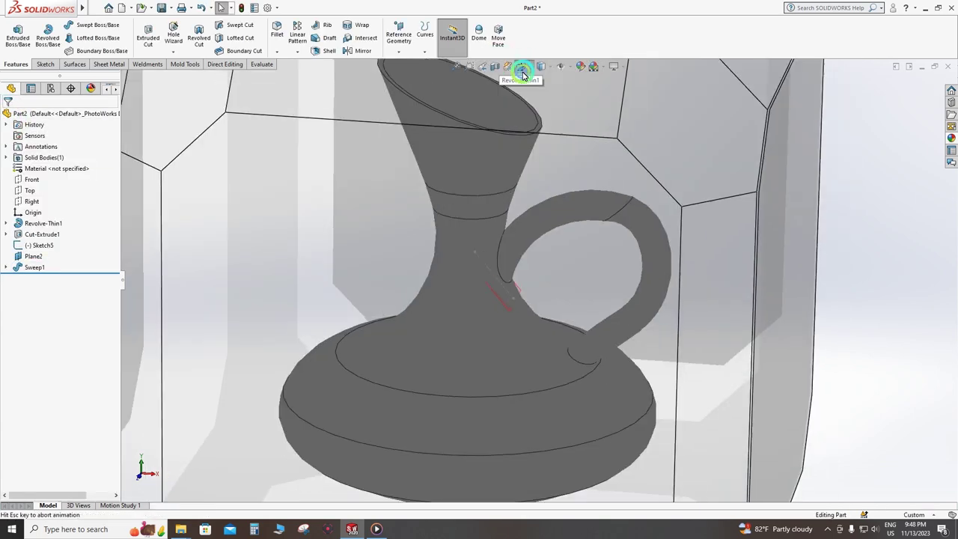
click(542, 119)
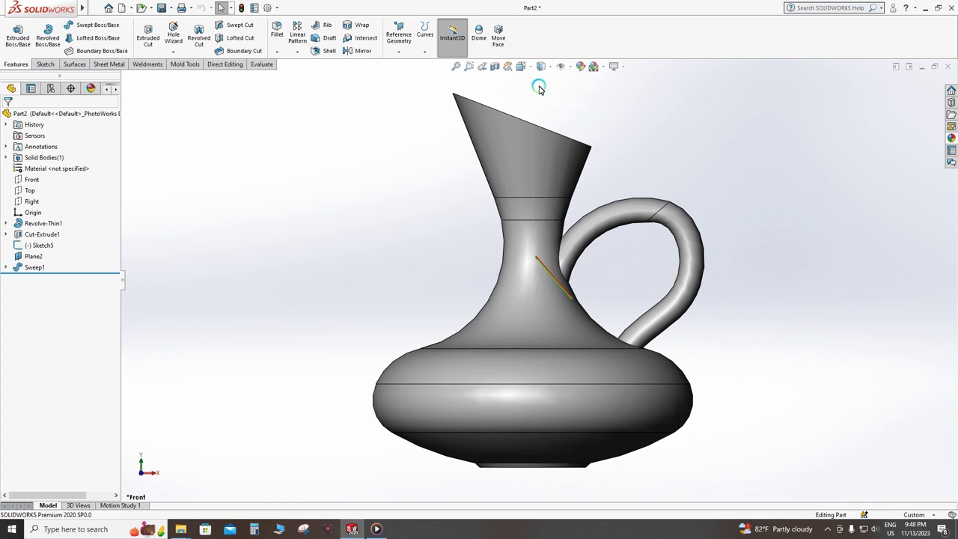
- Inspect a Front-plane section view of where the handle joins the neck, then close it
click(495, 69)
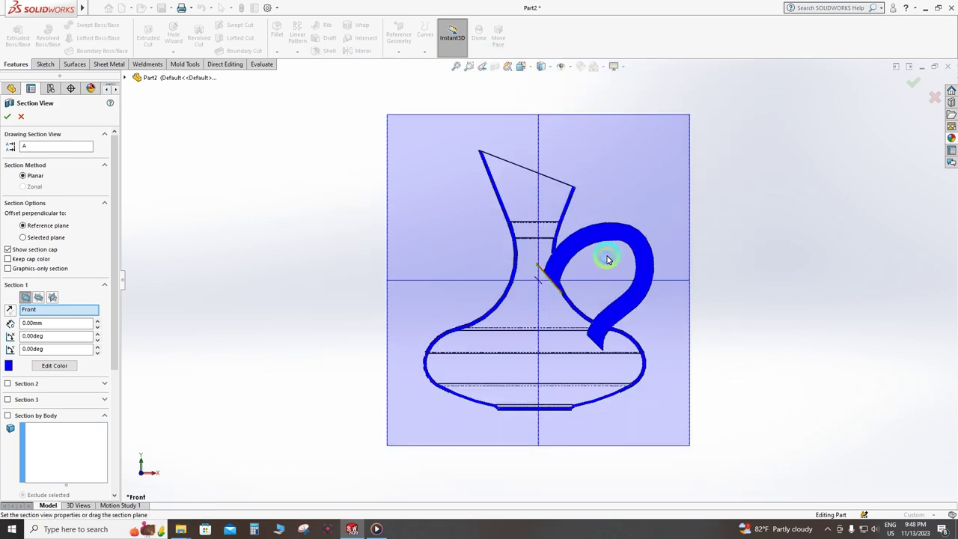
scroll(608, 259, down, 3)
scroll(539, 289, down, 3)
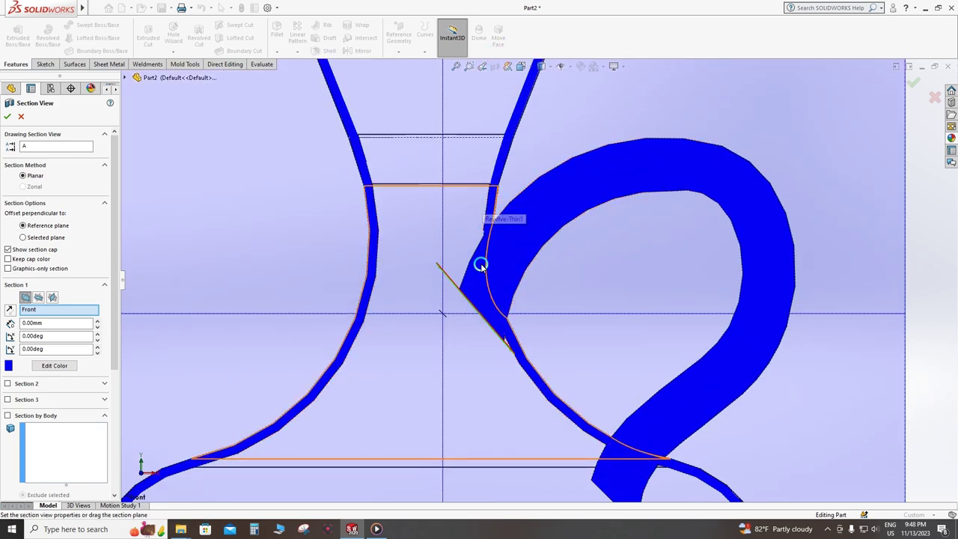
scroll(546, 337, up, 3)
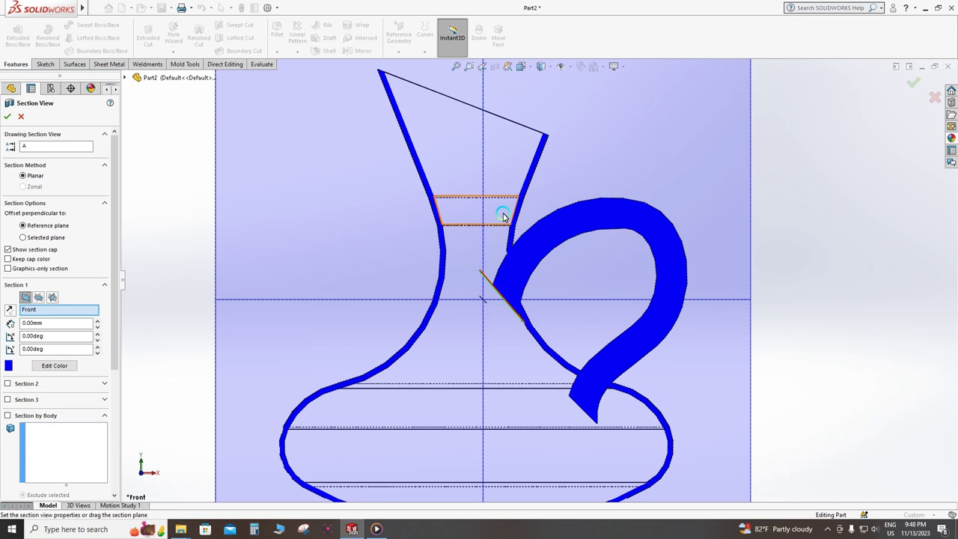
click(7, 118)
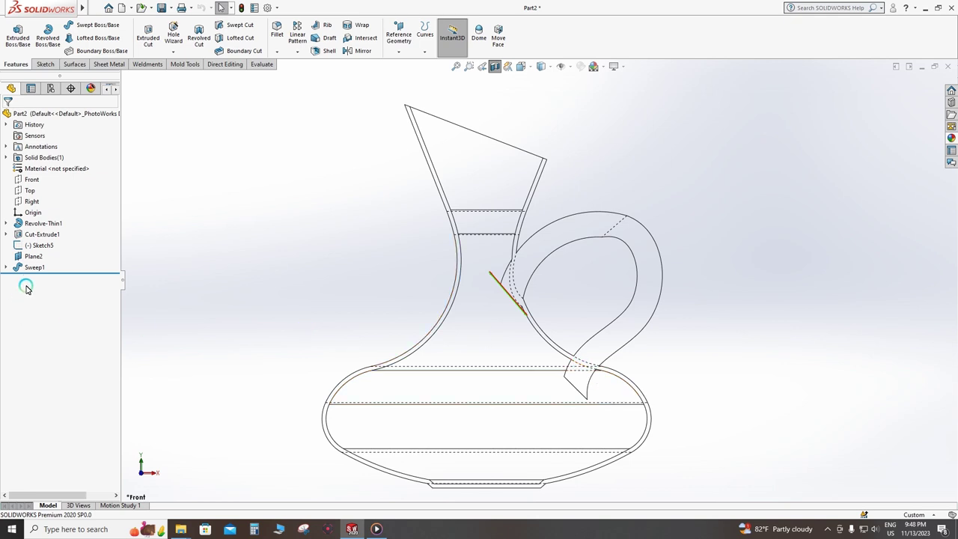
- In a new Front-plane sketch, convert the decanter's Sketch1 profile edges into sketch lines
click(29, 181)
click(50, 171)
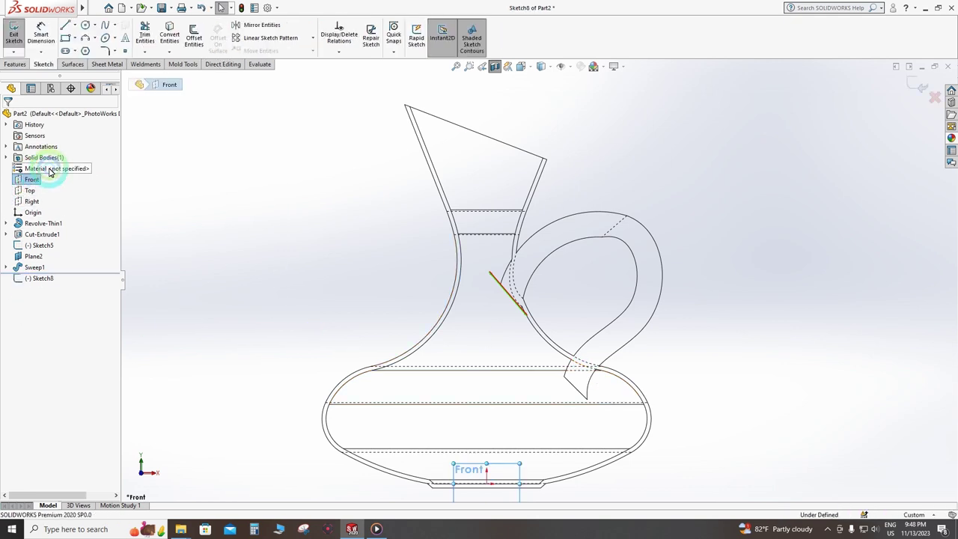
click(8, 225)
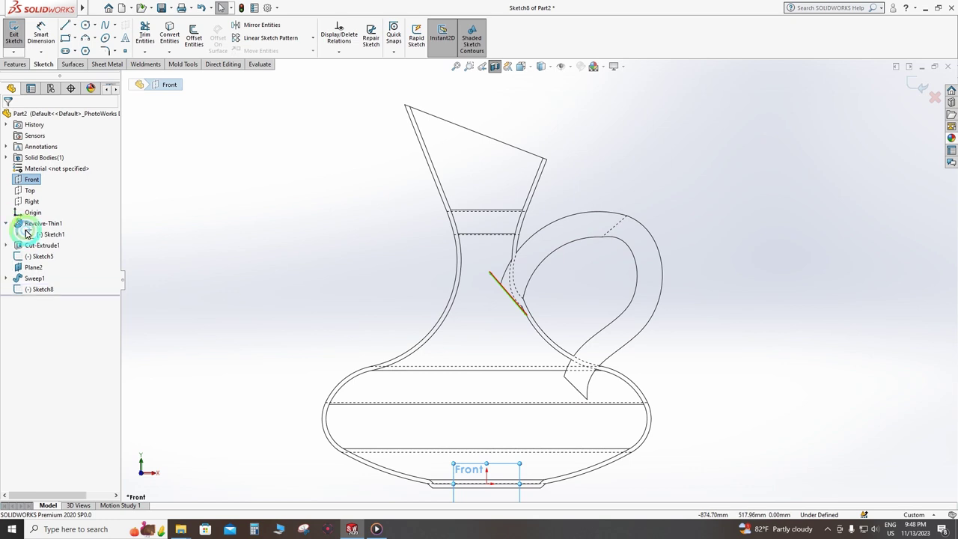
click(52, 235)
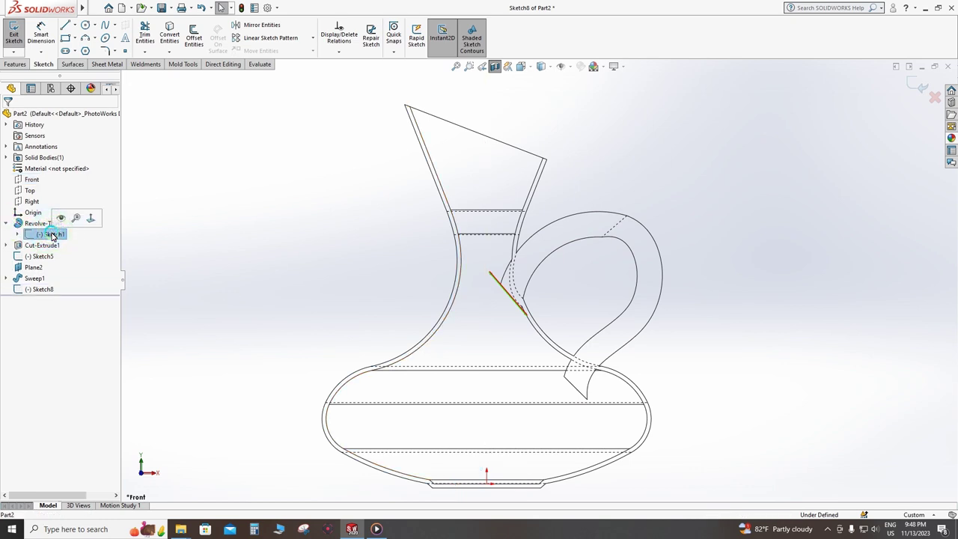
click(110, 122)
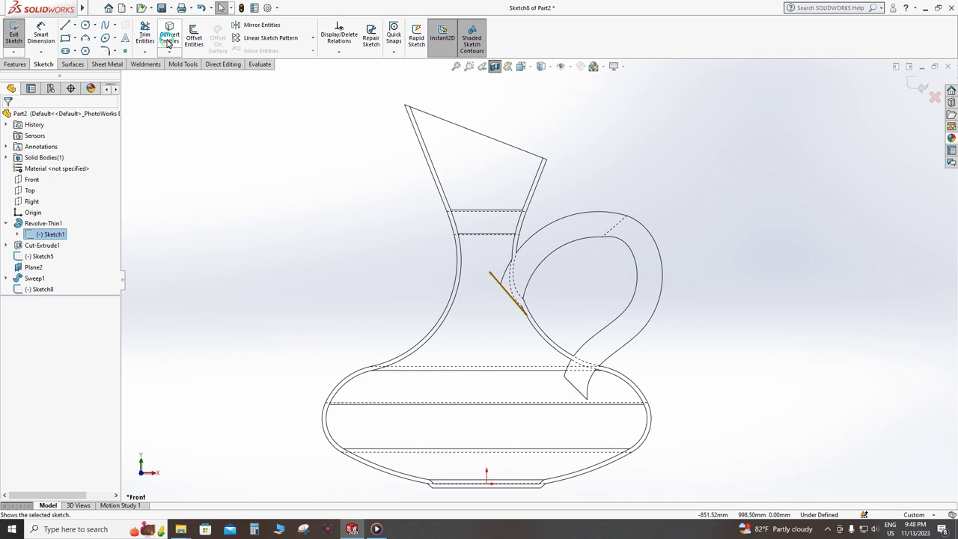
click(83, 38)
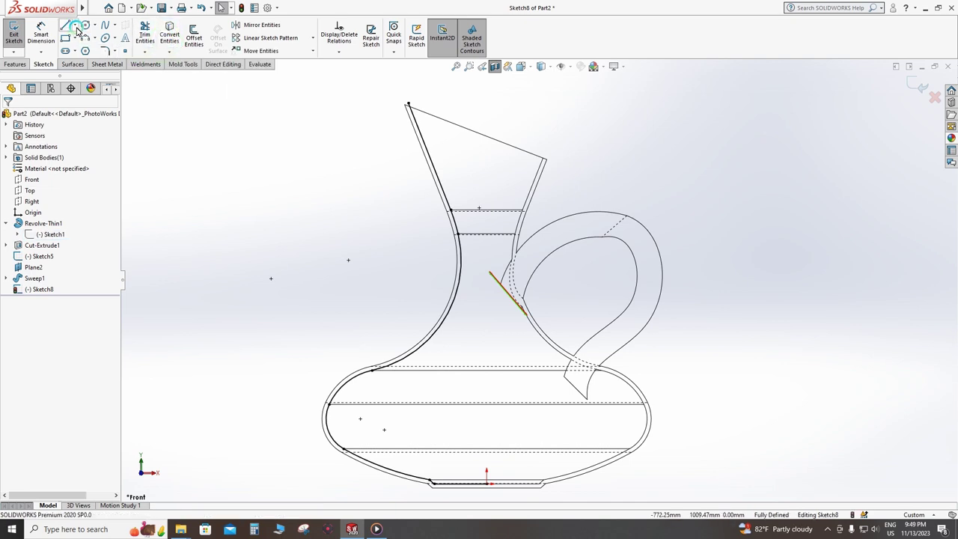
- Draw a vertical centerline axis from the origin up past the decanter's top
click(82, 47)
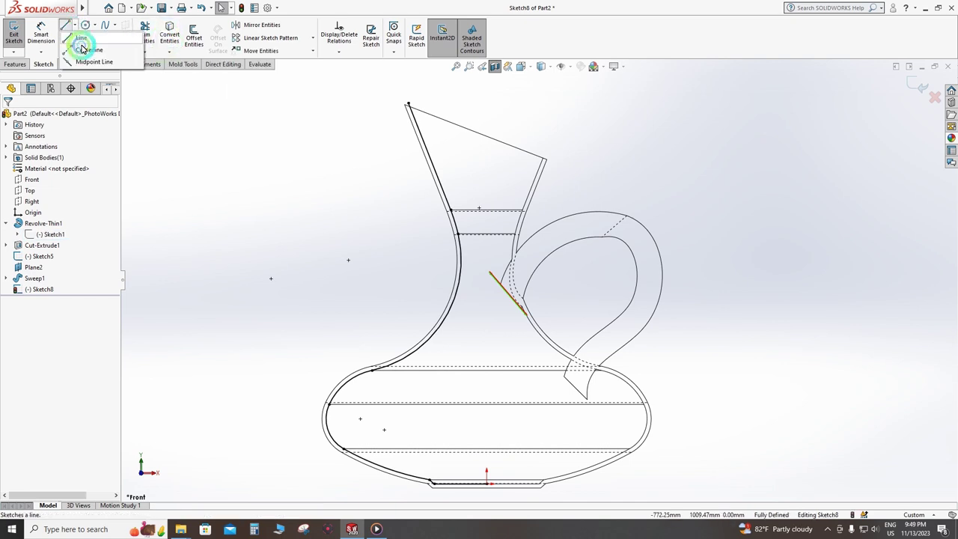
click(486, 485)
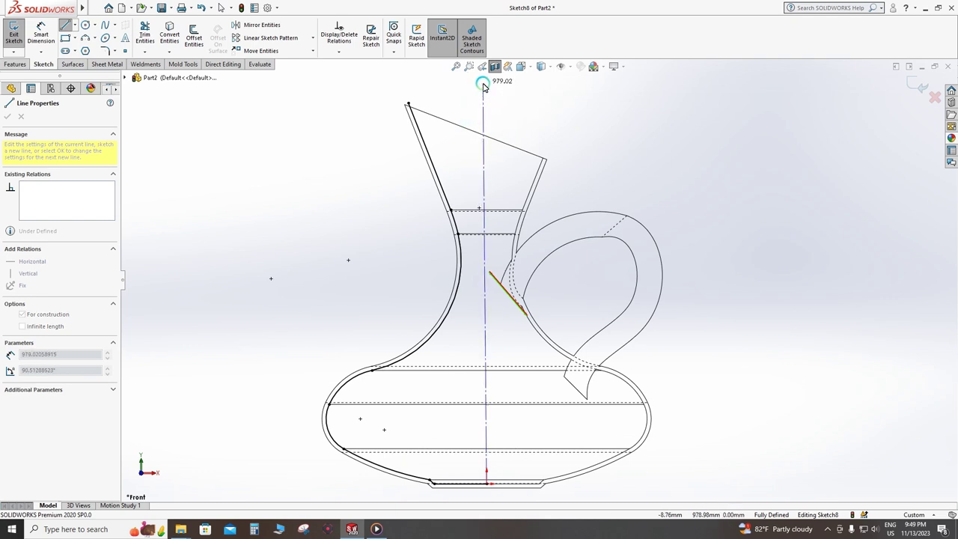
click(483, 82)
right_click(483, 82)
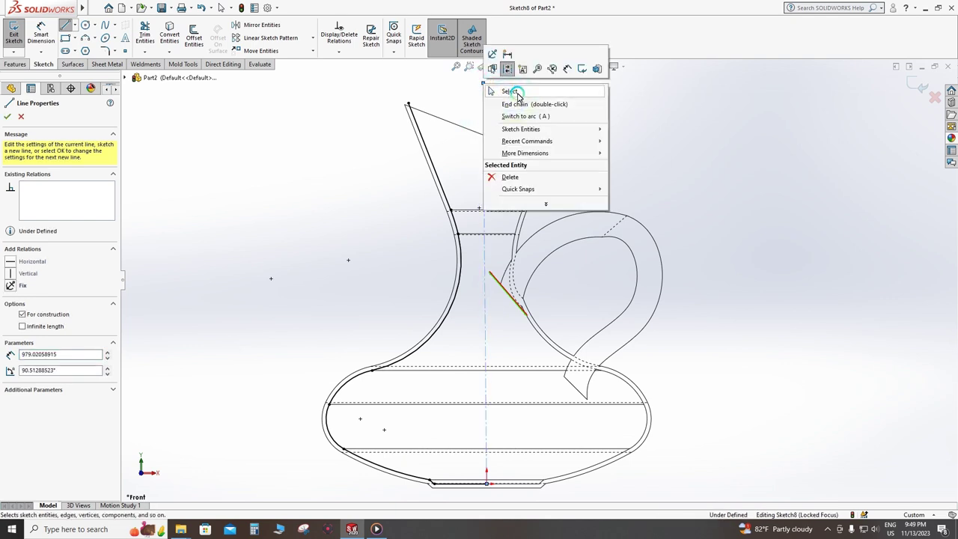
click(512, 89)
key(Escape)
- Draw a horizontal top line from the spout tip and trim the part beyond the axis
click(66, 27)
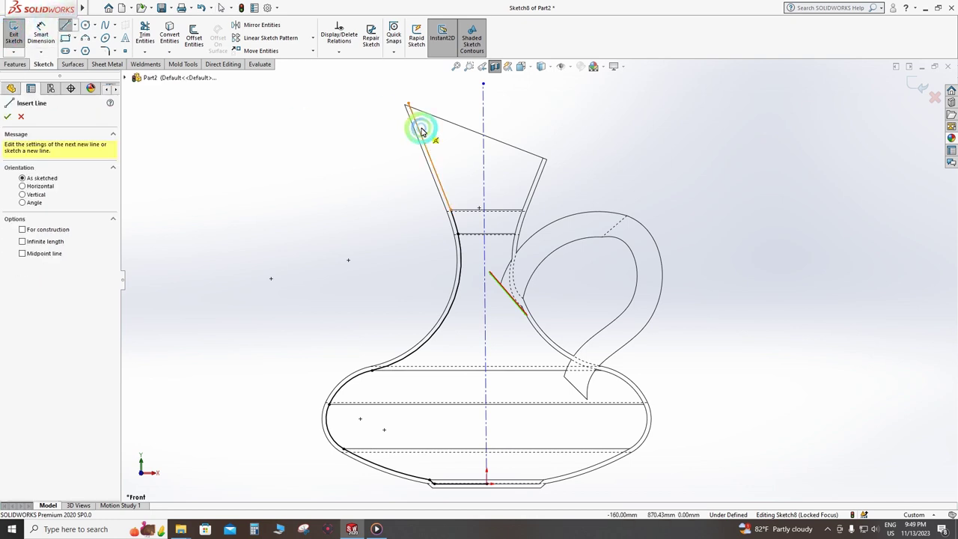
click(409, 103)
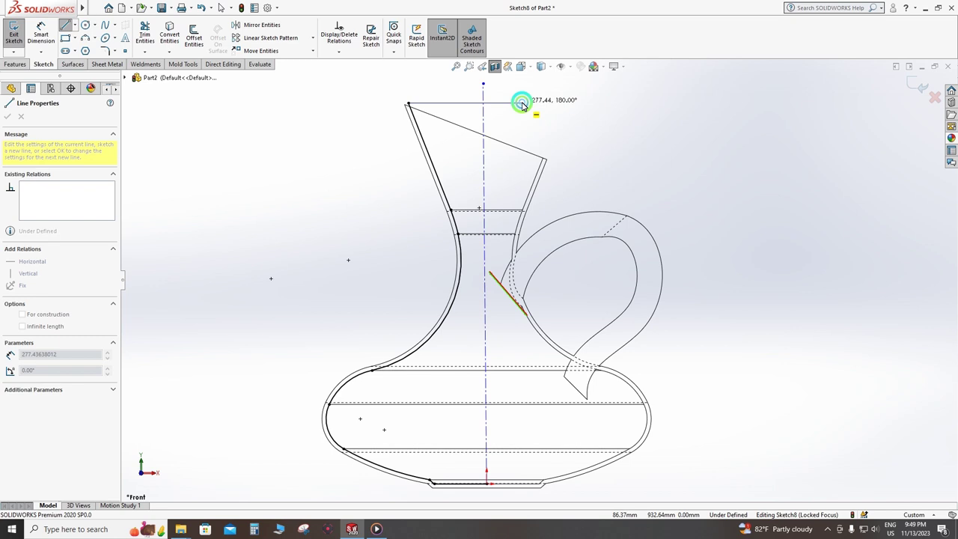
click(521, 103)
right_click(521, 103)
click(533, 109)
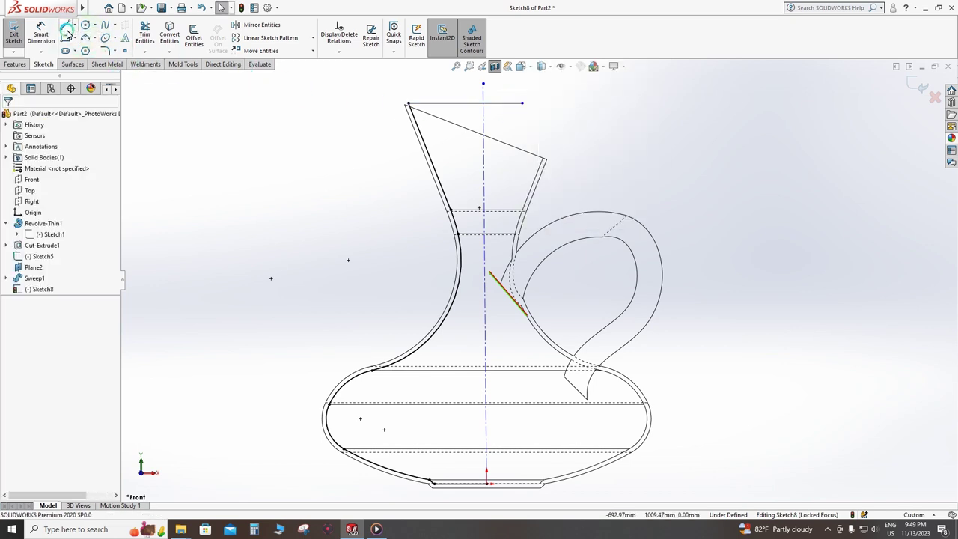
click(145, 36)
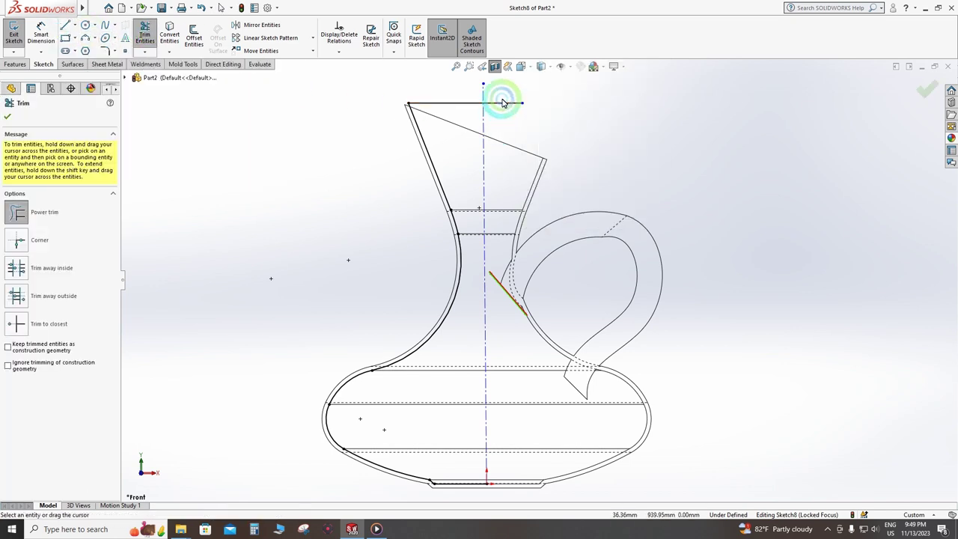
drag(502, 97, 503, 114)
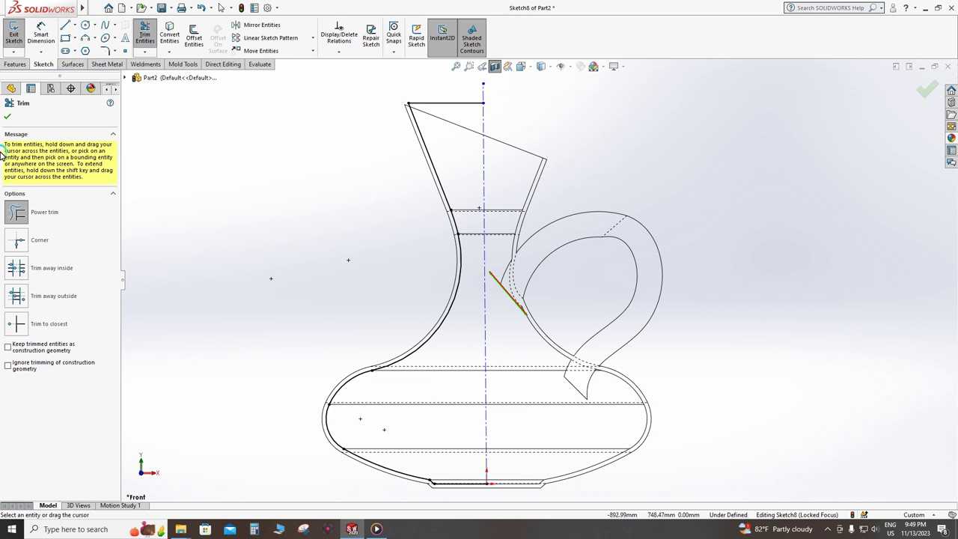
click(9, 117)
click(15, 64)
- Revolve-cut the auto-closed sketch 360° around the Line7 axis to trim the handle flush inside
click(198, 36)
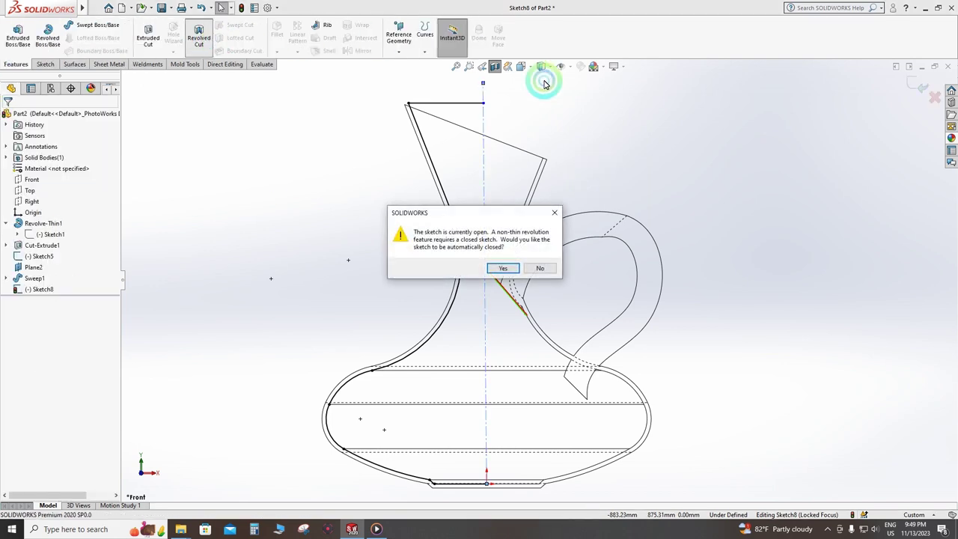
click(503, 269)
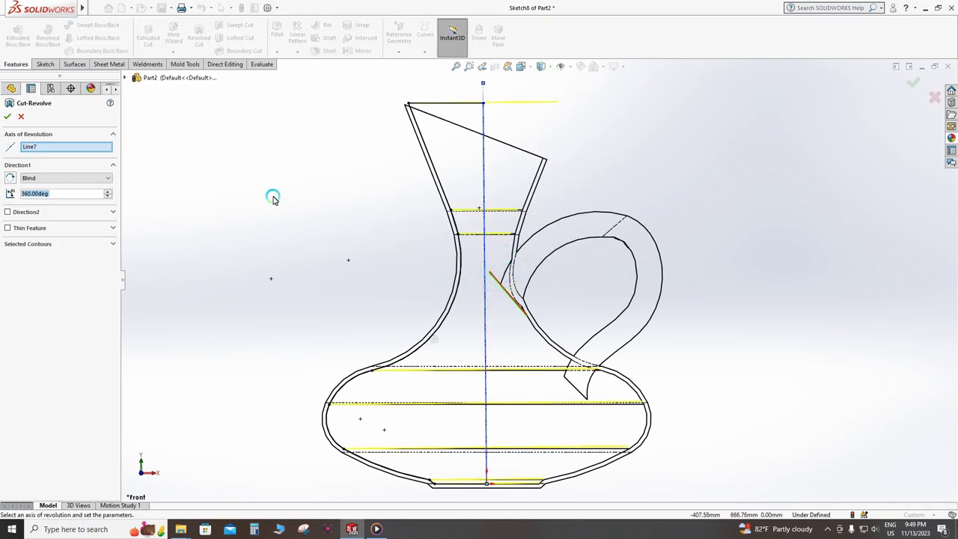
click(7, 117)
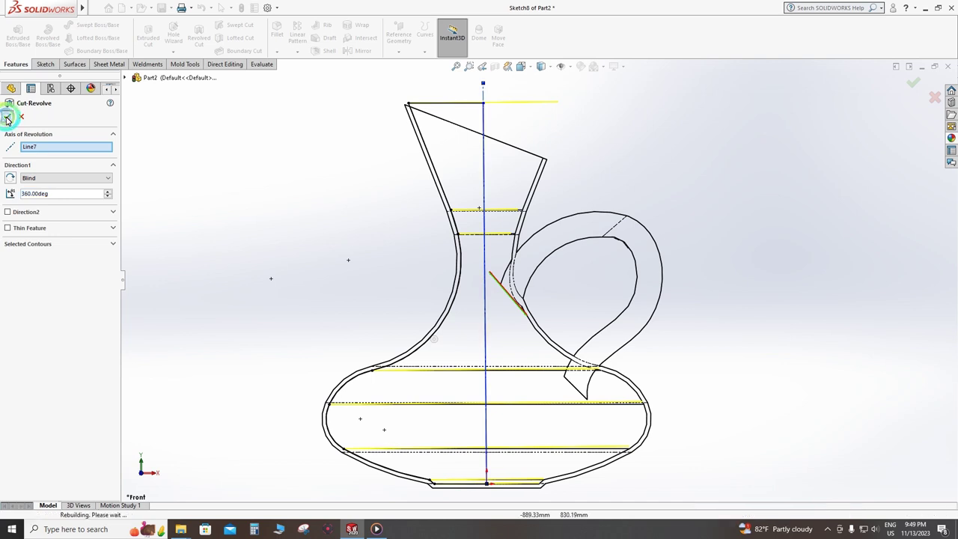
click(596, 114)
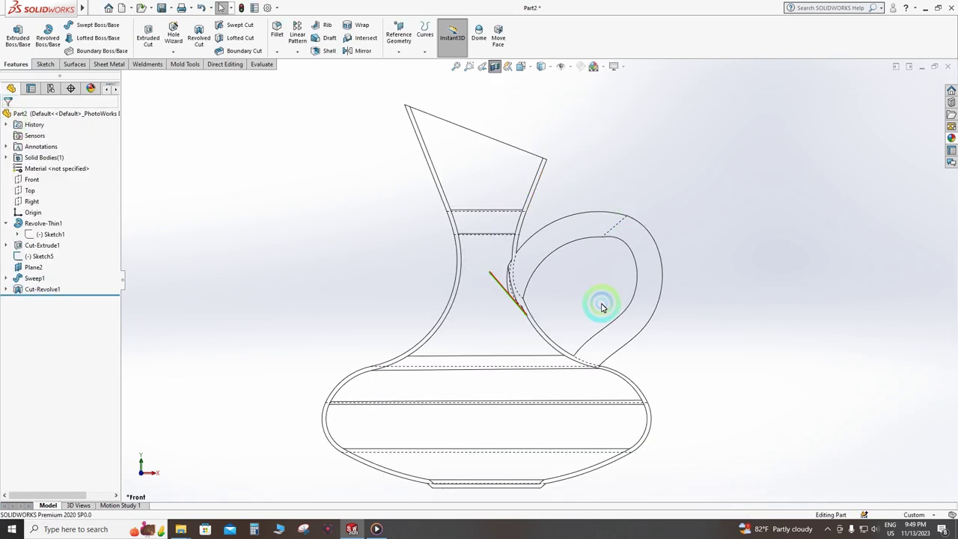
scroll(602, 307, up, 3)
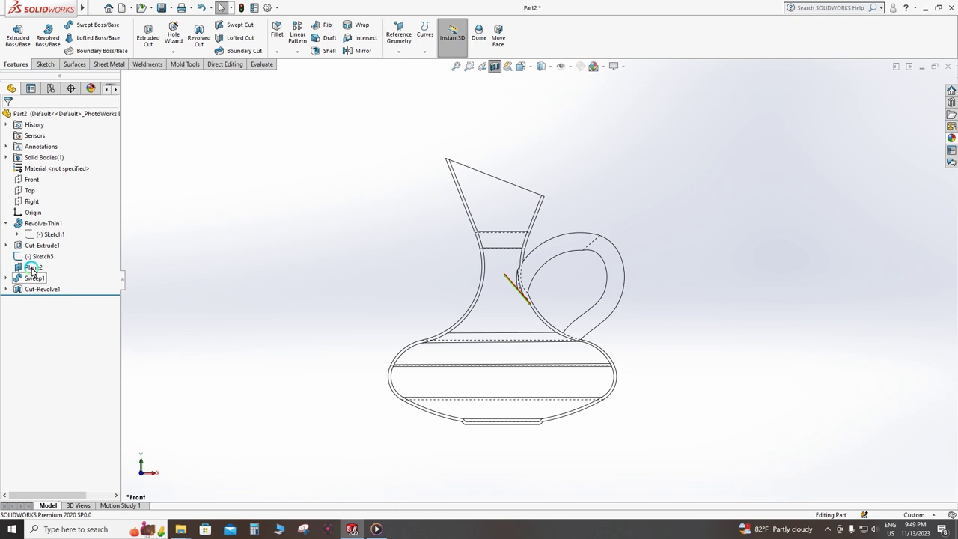
- Hide Plane2 from the view
click(32, 268)
click(41, 251)
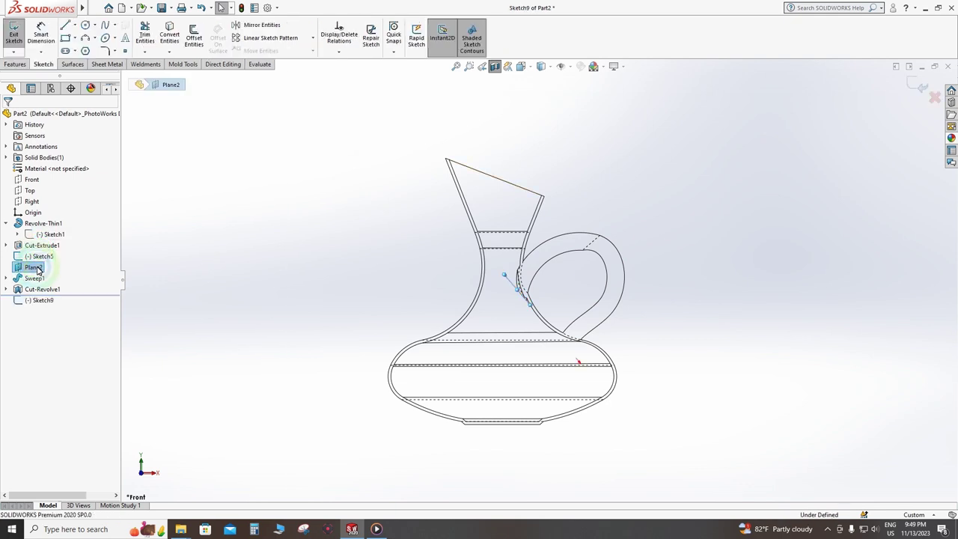
click(917, 86)
click(35, 267)
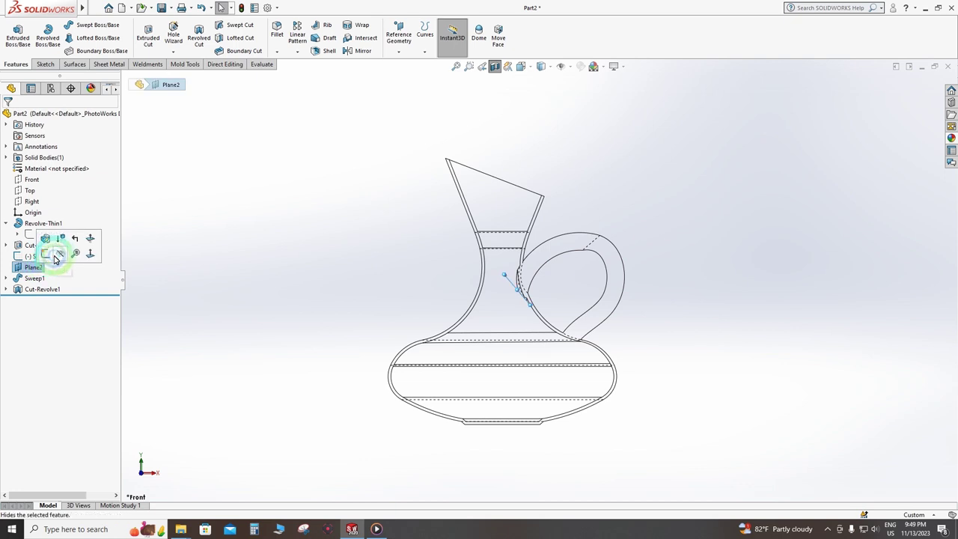
click(61, 255)
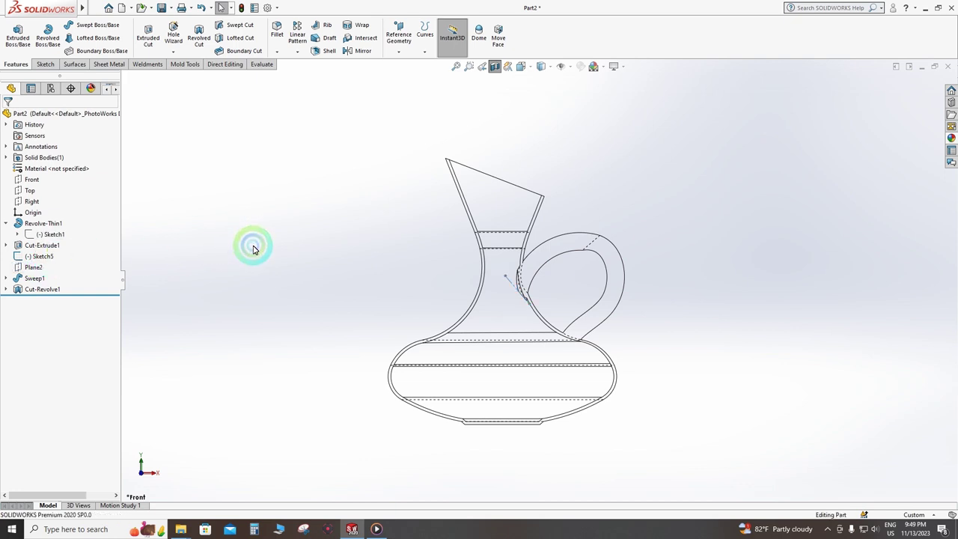
- Switch the decanter to the isometric view
click(540, 66)
click(550, 67)
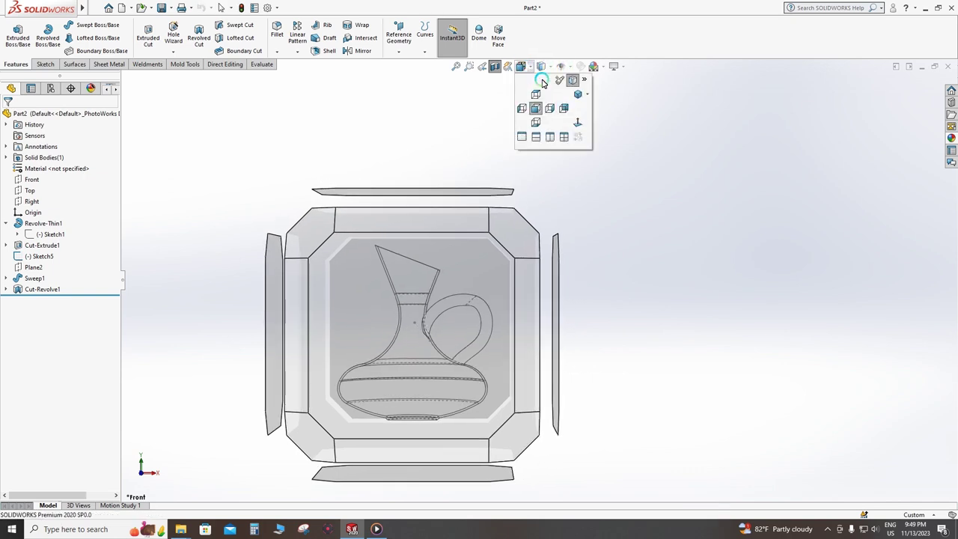
click(578, 96)
- Set the display style to Shaded With Edges
click(545, 67)
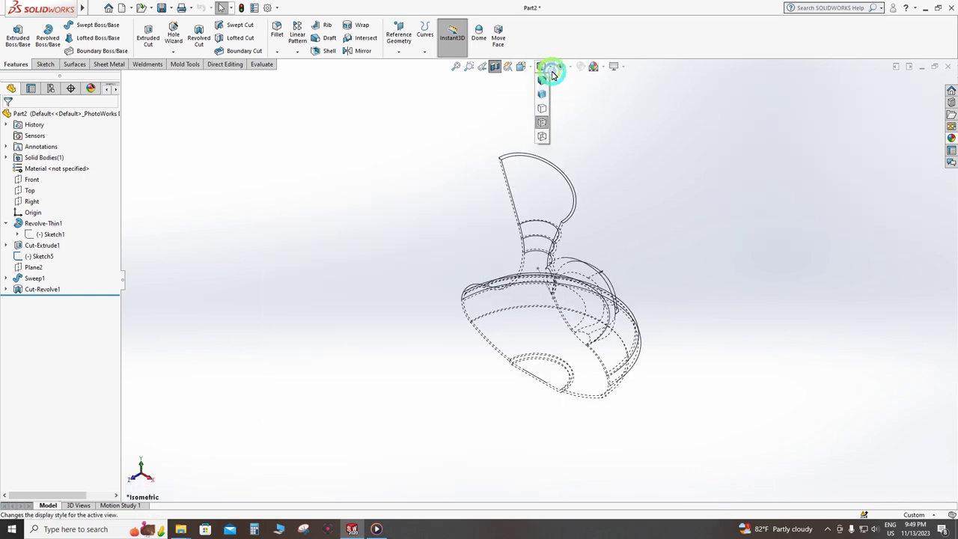
click(496, 66)
click(523, 66)
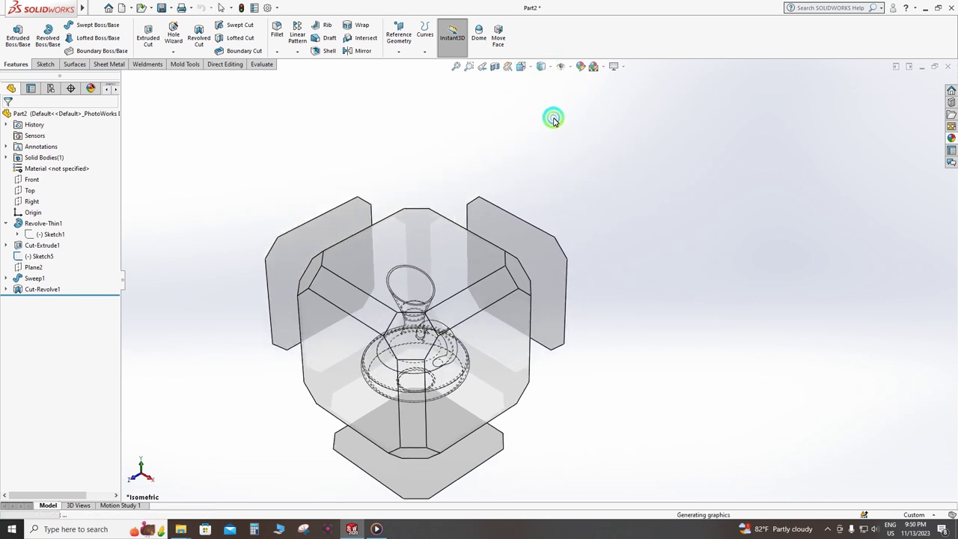
click(549, 69)
click(546, 81)
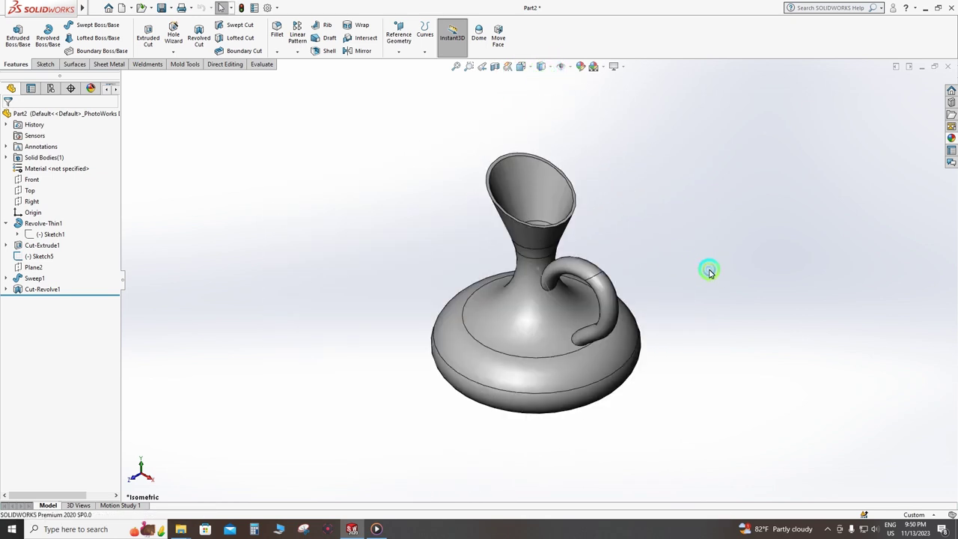
scroll(580, 303, down, 3)
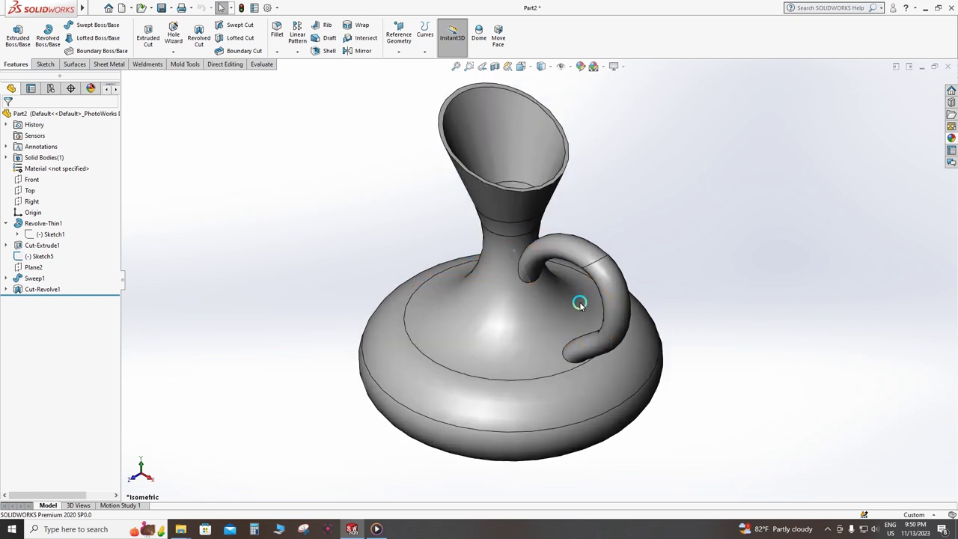
- Apply the 'clear thick glass' appearance to the whole decanter body
click(953, 142)
mouse_move(842, 398)
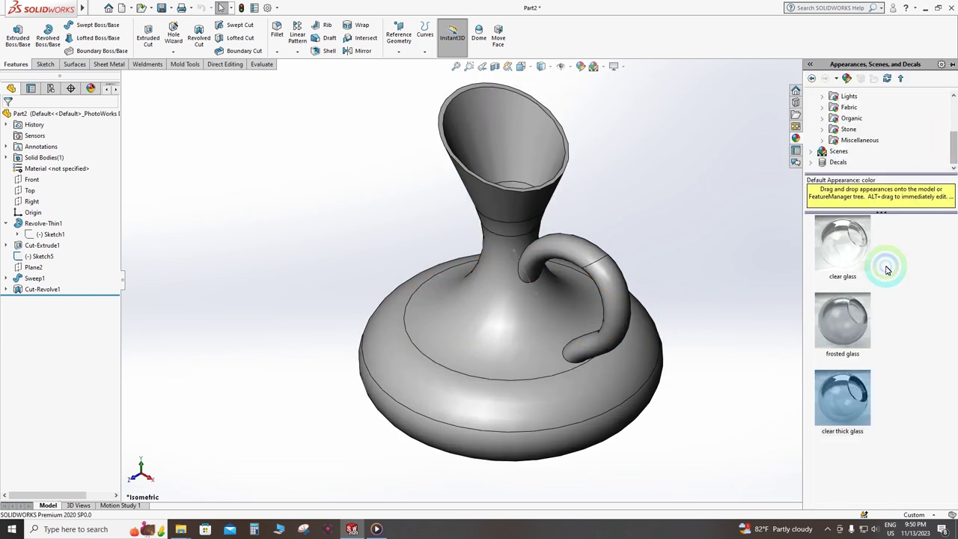
drag(849, 404, 516, 345)
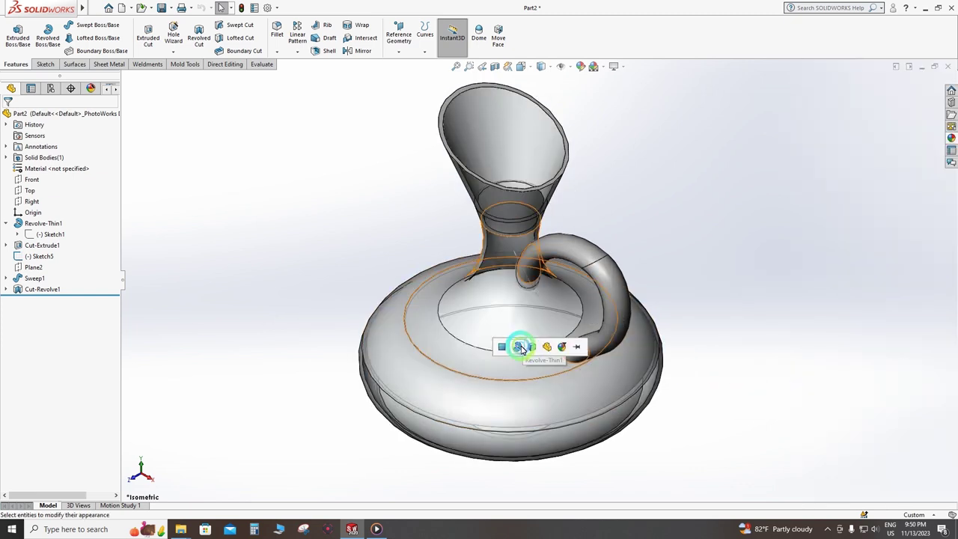
click(533, 348)
- Orbit the glass decanter to inspect its top, spout and handle
middle_drag(534, 346, 802, 380)
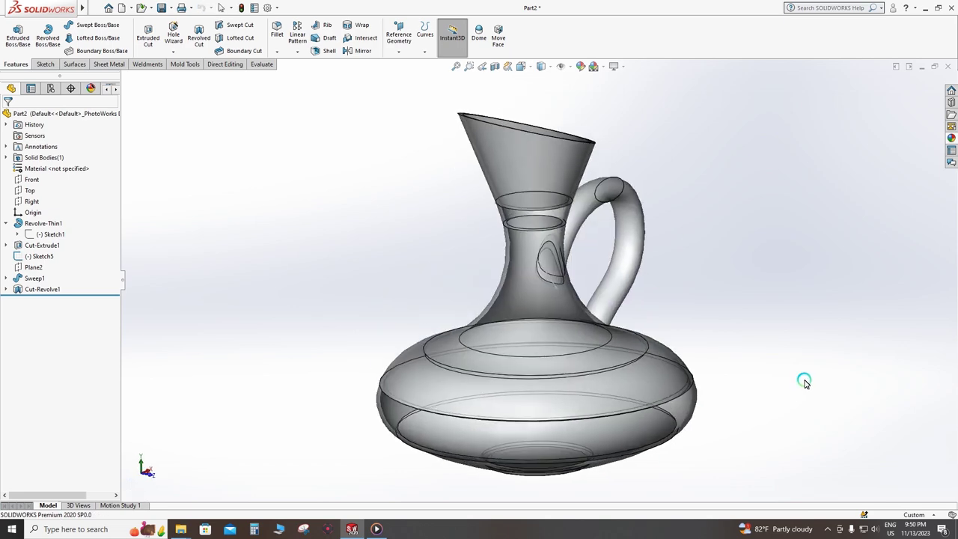
middle_drag(560, 87, 555, 232)
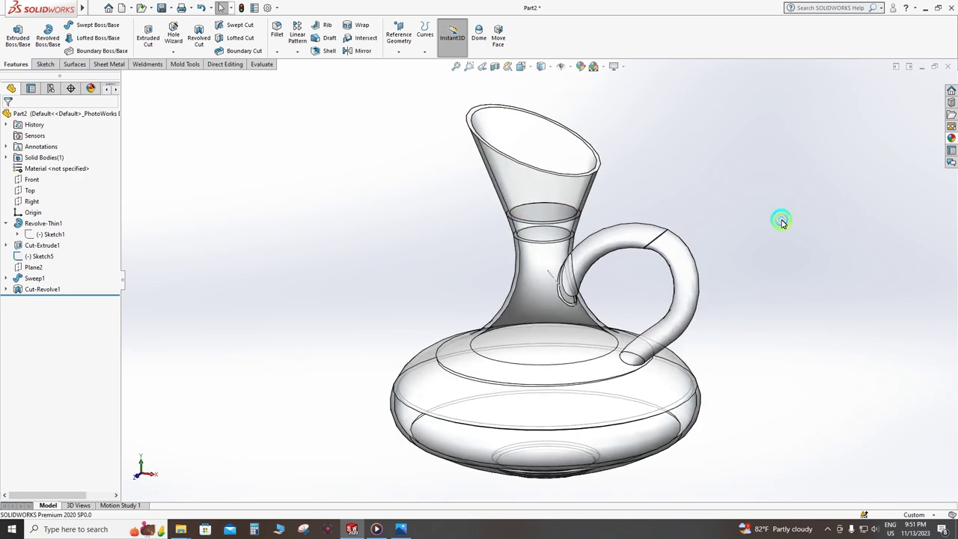
click(713, 379)
middle_drag(713, 379, 708, 399)
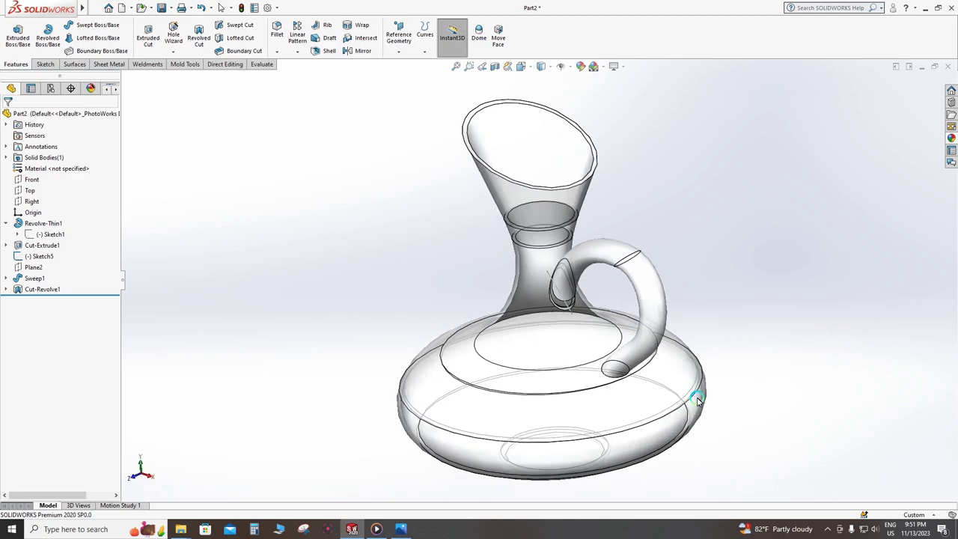